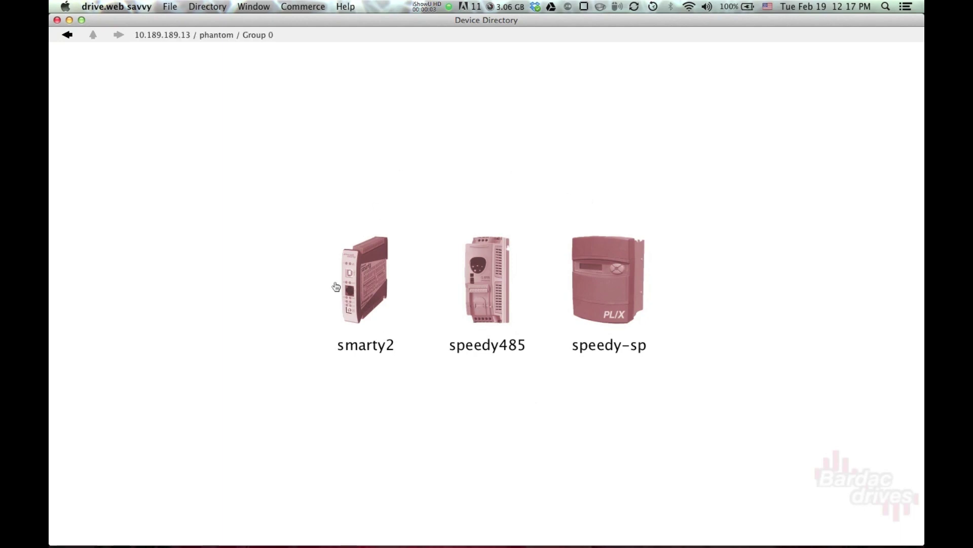
- Inspect the three phantom devices in the device directory and the available demo mode options
{"action": "mouse_move", "coordinate": [332, 314]}
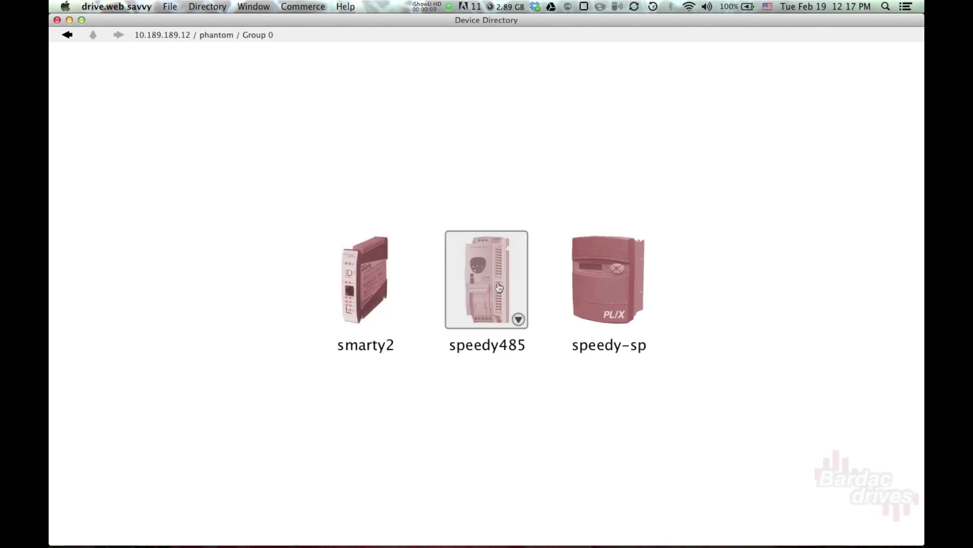
{"action": "mouse_move", "coordinate": [624, 277]}
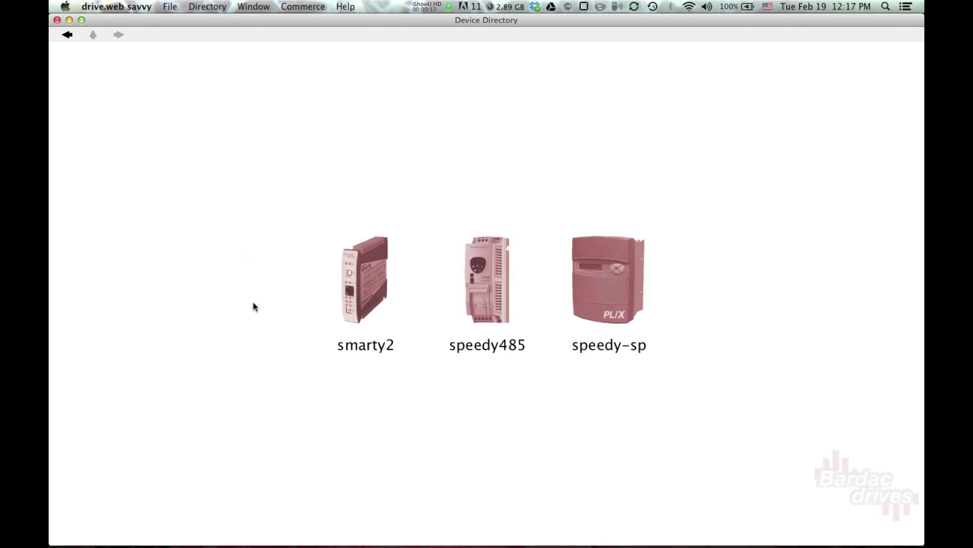
{"action": "mouse_move", "coordinate": [397, 269]}
{"action": "left_click", "coordinate": [175, 7]}
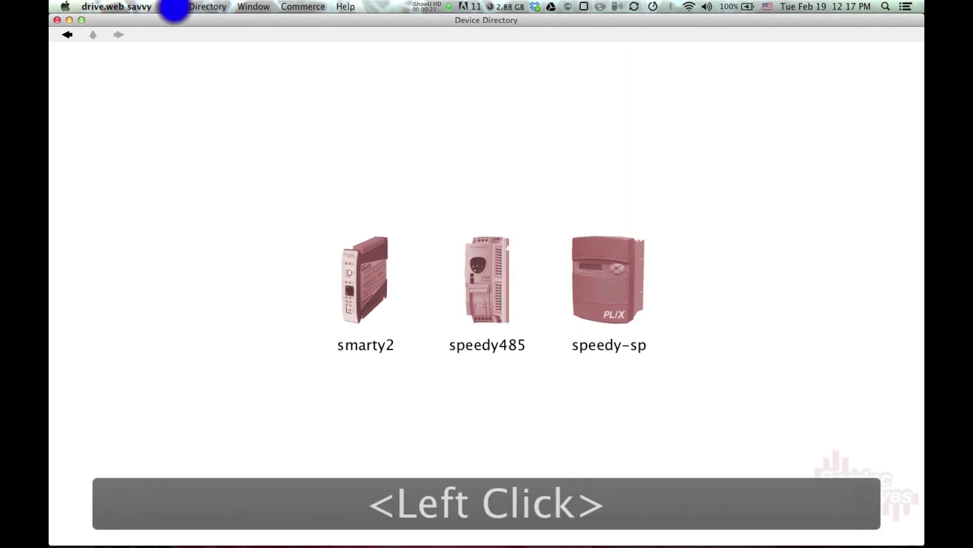
{"action": "mouse_move", "coordinate": [221, 184]}
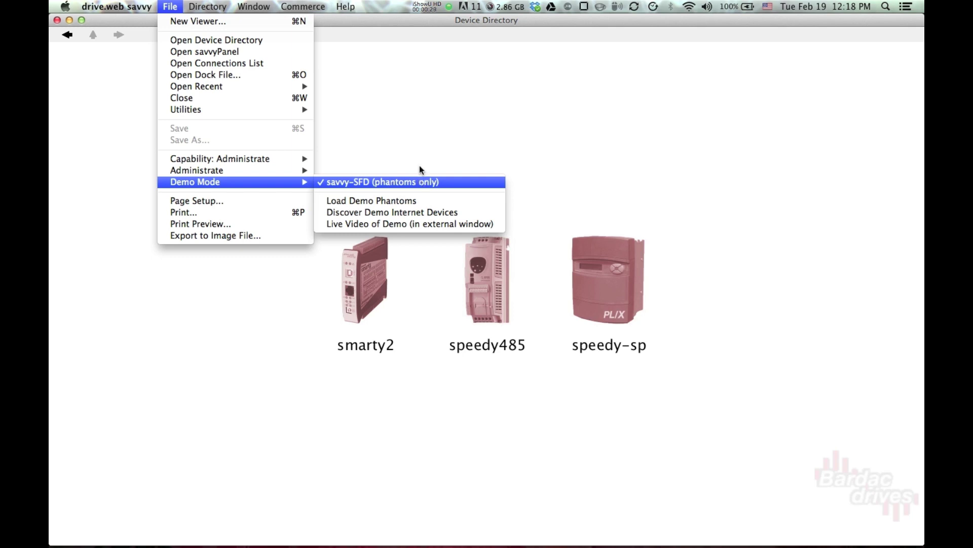
{"action": "left_click", "coordinate": [435, 131]}
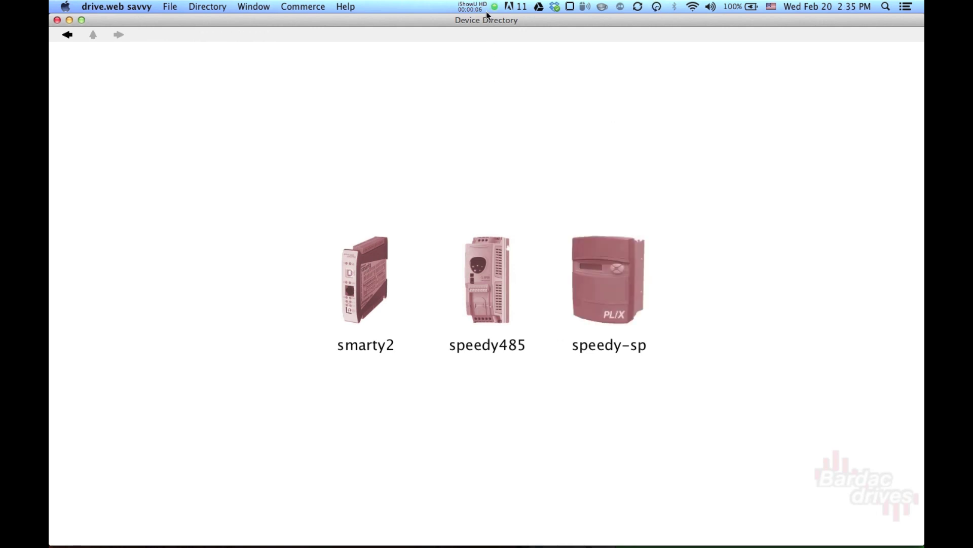
- Open the function block engine of the speedy-sp device from the device directory
{"action": "mouse_move", "coordinate": [336, 263]}
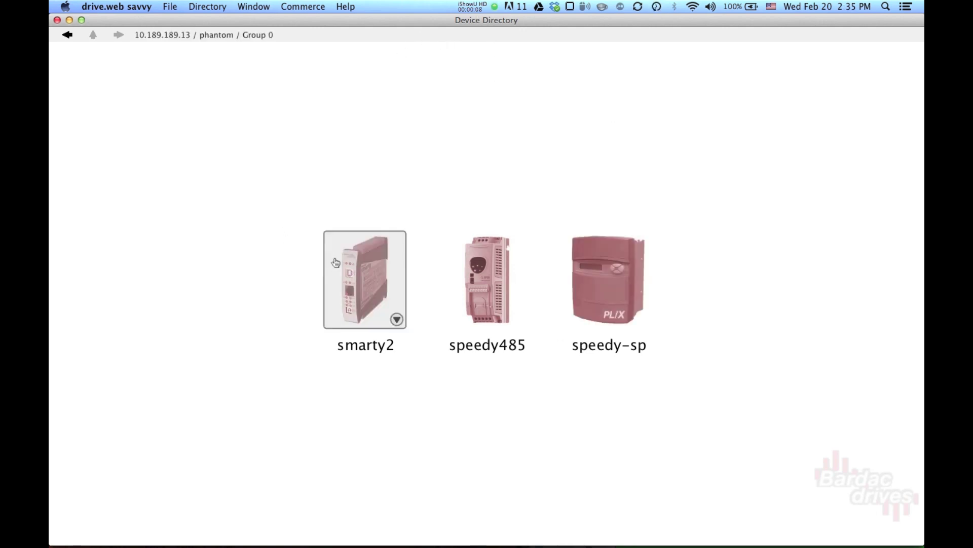
{"action": "mouse_move", "coordinate": [622, 282]}
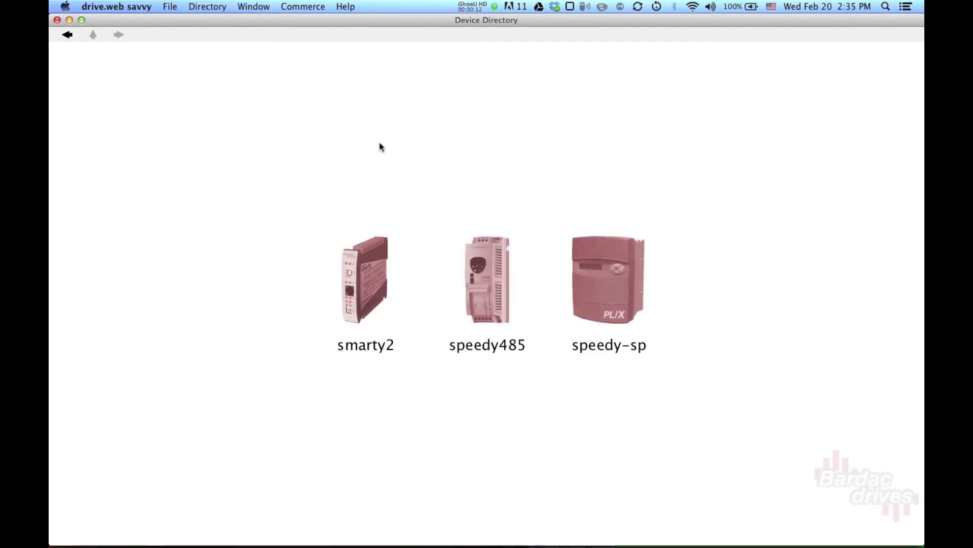
{"action": "mouse_move", "coordinate": [482, 274]}
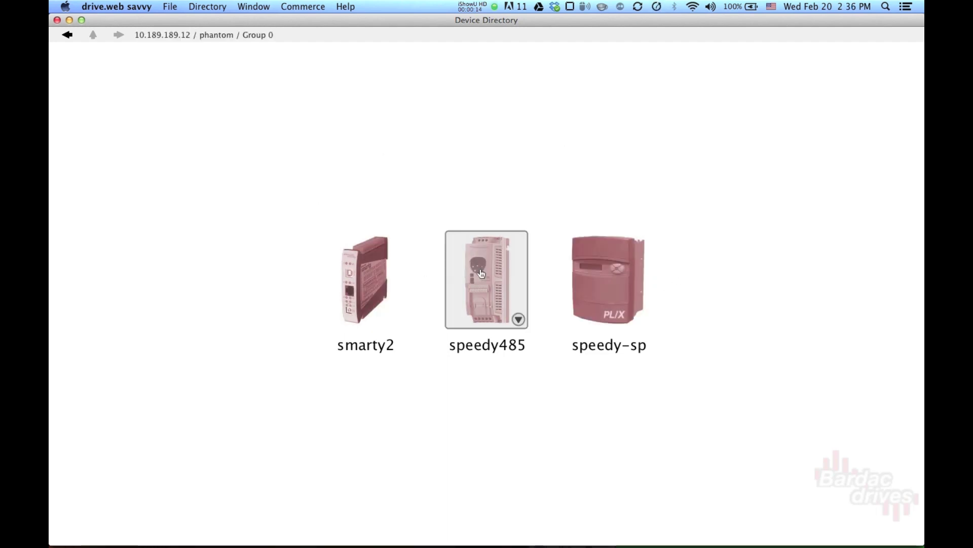
{"action": "left_click", "coordinate": [610, 261]}
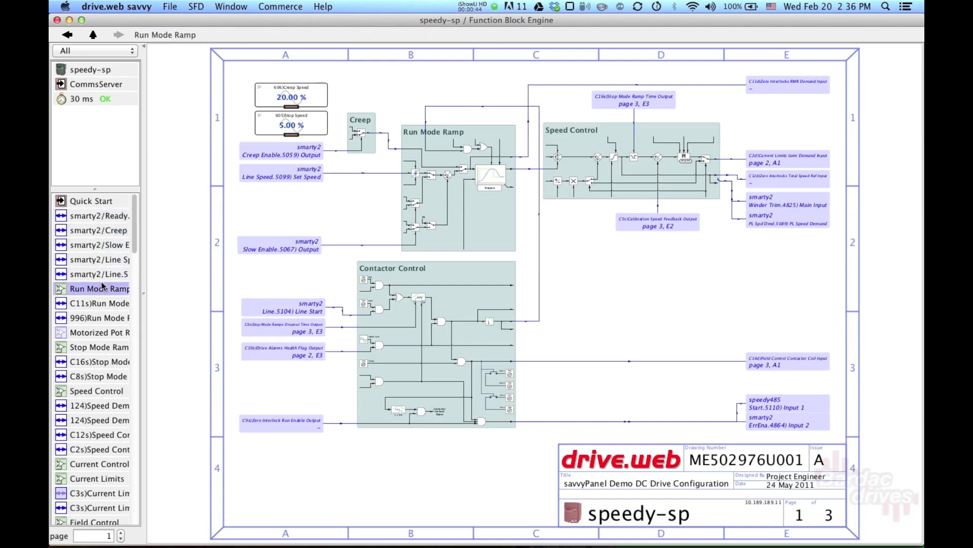
- Add an arithmetic Adder function block in the empty area below Speed Control on page 1 of speedy-sp
{"action": "right_click", "coordinate": [584, 266]}
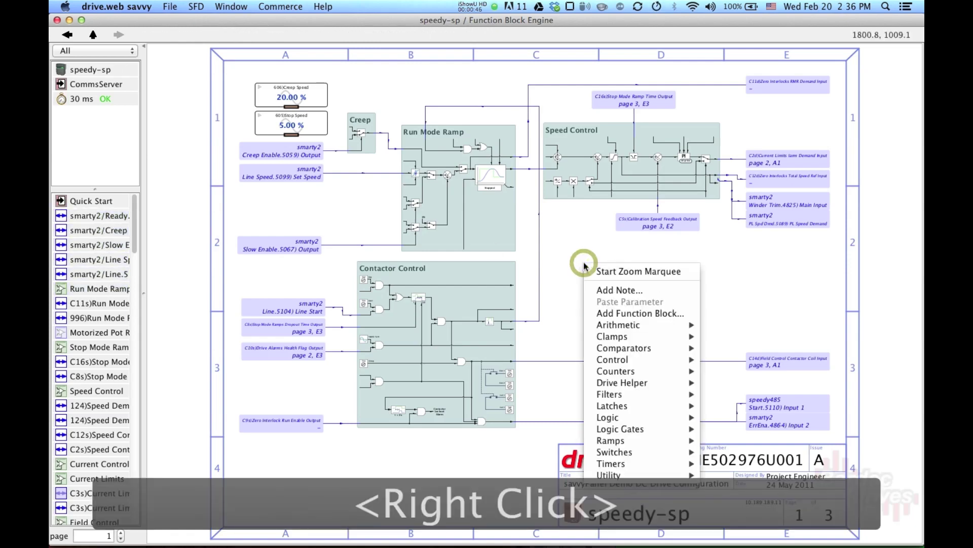
{"action": "mouse_move", "coordinate": [631, 325]}
{"action": "left_click", "coordinate": [731, 320]}
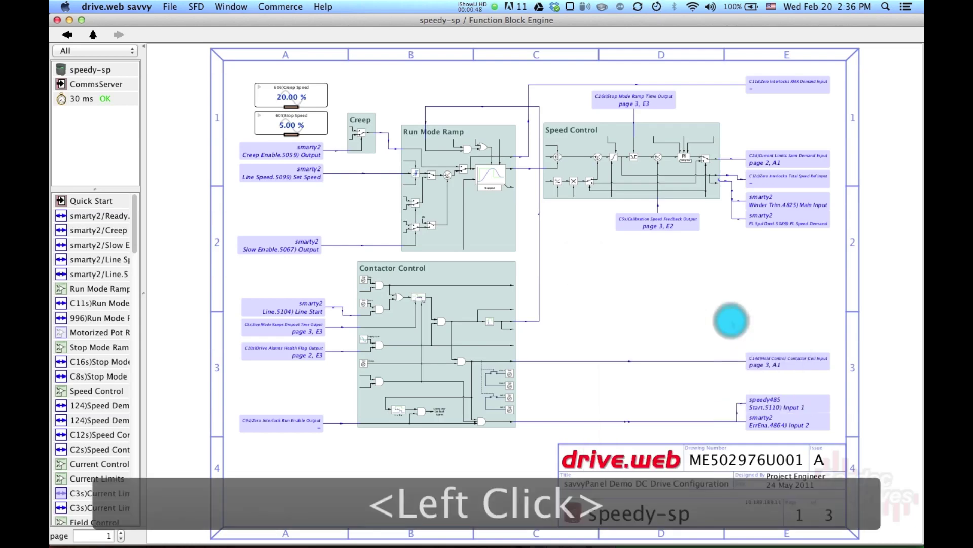
{"action": "left_click", "coordinate": [108, 123]}
{"action": "right_click", "coordinate": [624, 264]}
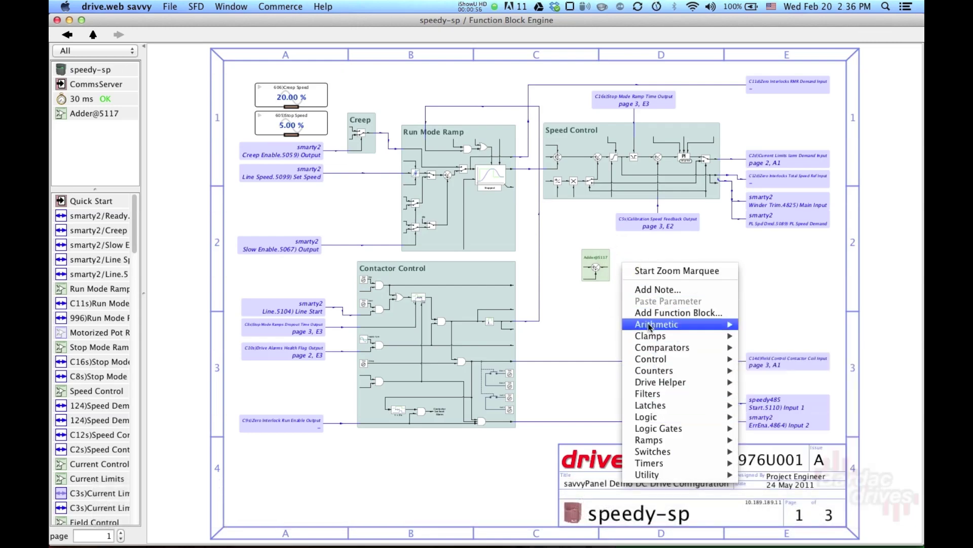
{"action": "left_click", "coordinate": [591, 313]}
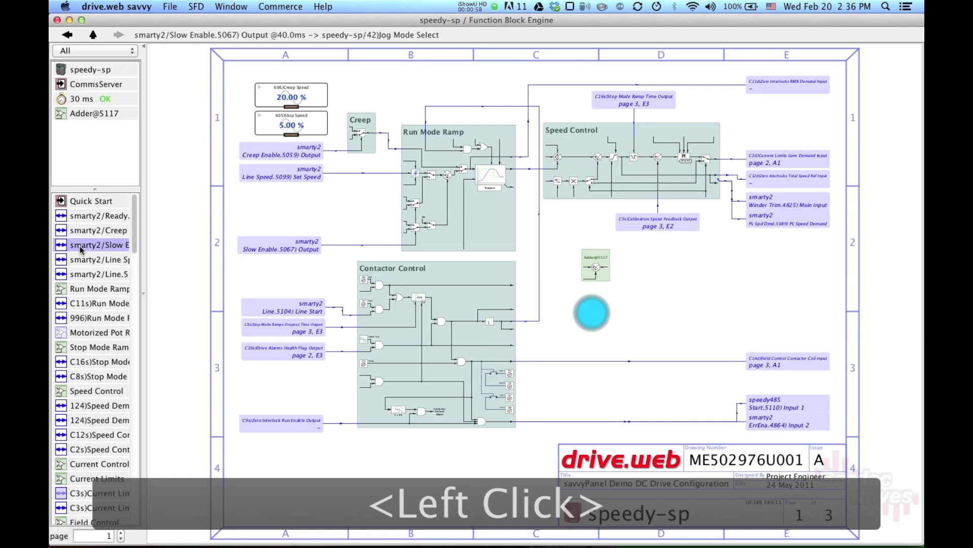
- Filter the speedy-sp list to unplaced function blocks and place PID 1 on page 1, beside the Adder in columns D–E
{"action": "left_click", "coordinate": [80, 288]}
{"action": "left_click", "coordinate": [79, 215]}
{"action": "left_click", "coordinate": [91, 84]}
{"action": "left_click", "coordinate": [79, 51]}
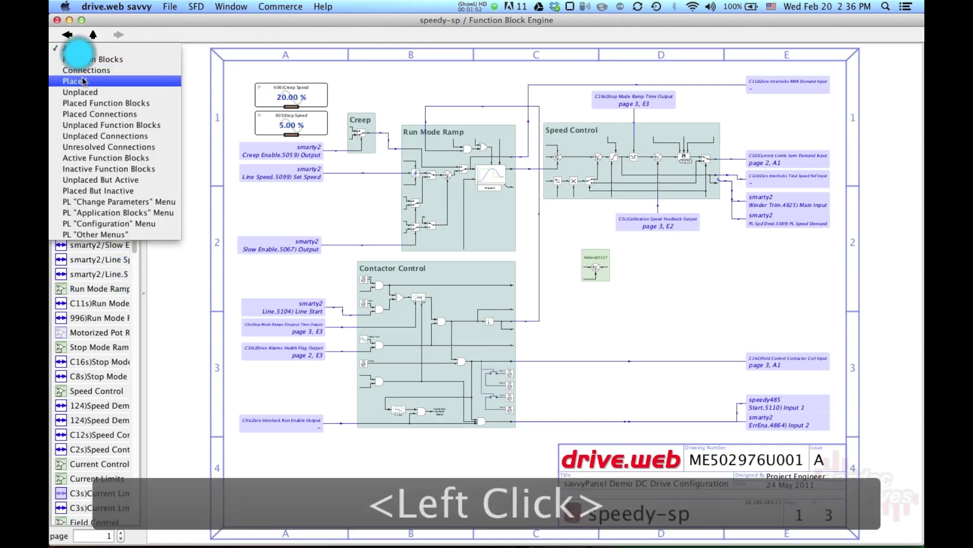
{"action": "left_click", "coordinate": [85, 124]}
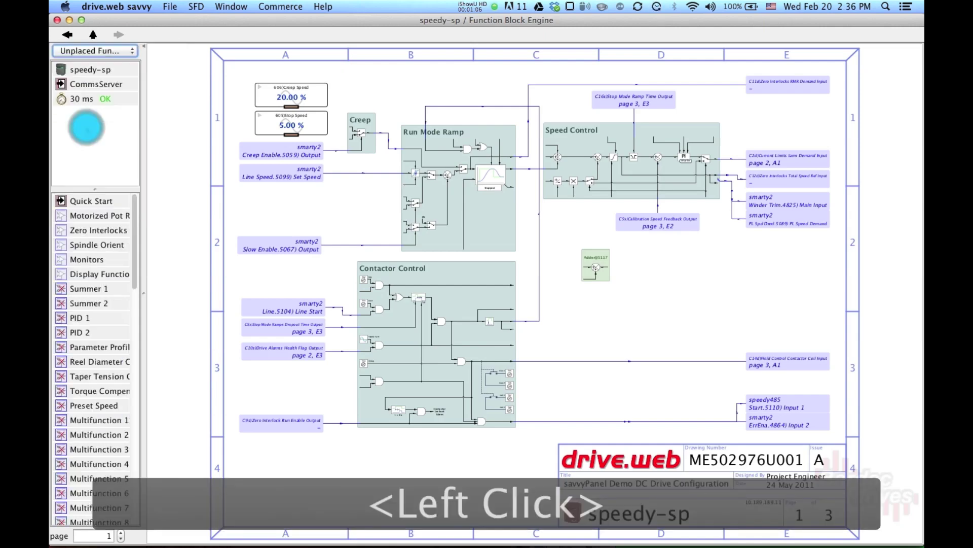
{"action": "left_click", "coordinate": [99, 316]}
{"action": "left_click_drag", "start_coordinate": [100, 317], "coordinate": [665, 283]}
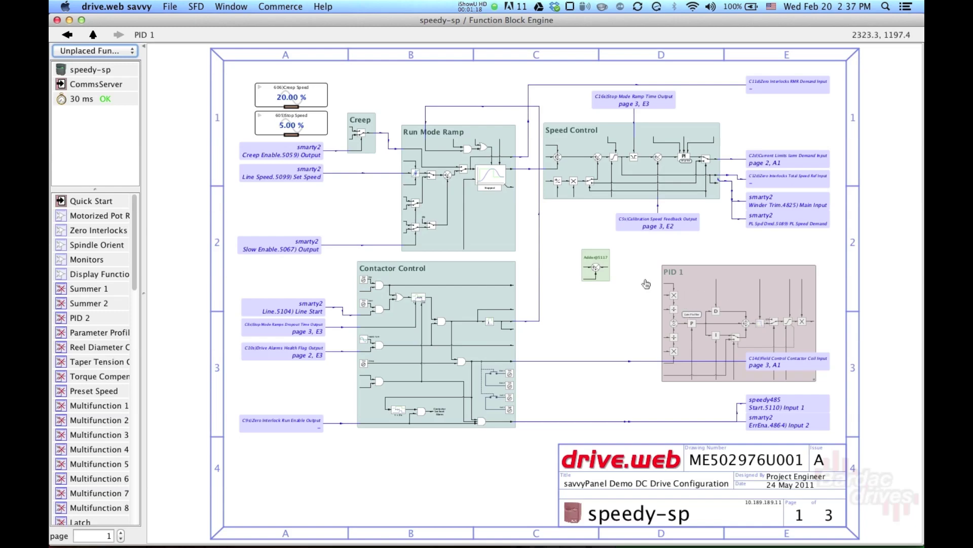
- Look over the new Adder block on the speedy-sp page, and return to the device directory
{"action": "left_click", "coordinate": [597, 268]}
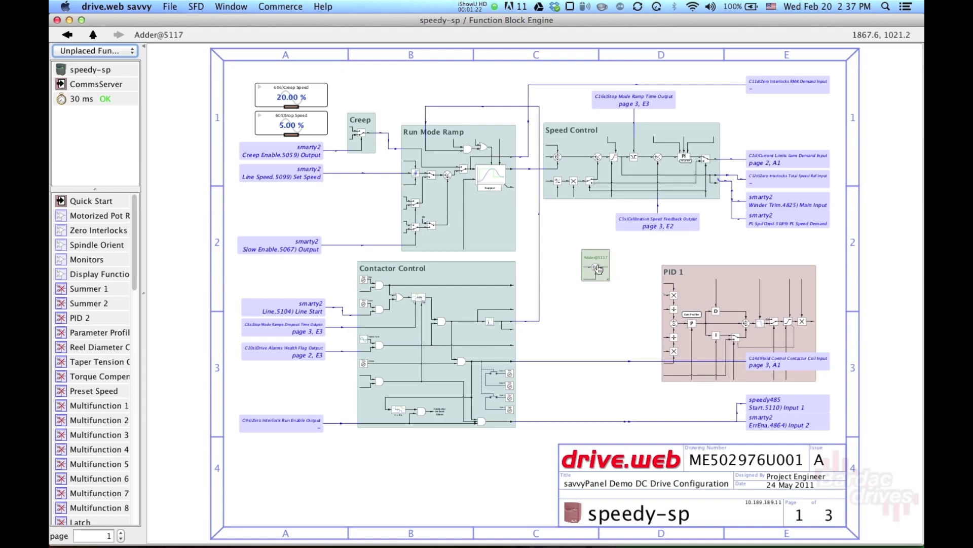
{"action": "left_click", "coordinate": [568, 261]}
{"action": "left_click", "coordinate": [595, 274]}
{"action": "left_click", "coordinate": [156, 60]}
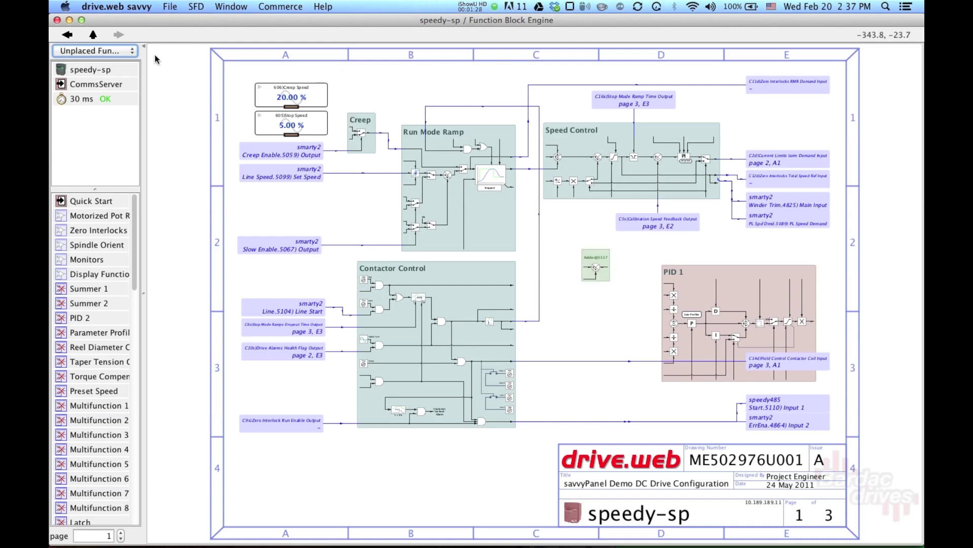
{"action": "left_click", "coordinate": [93, 34]}
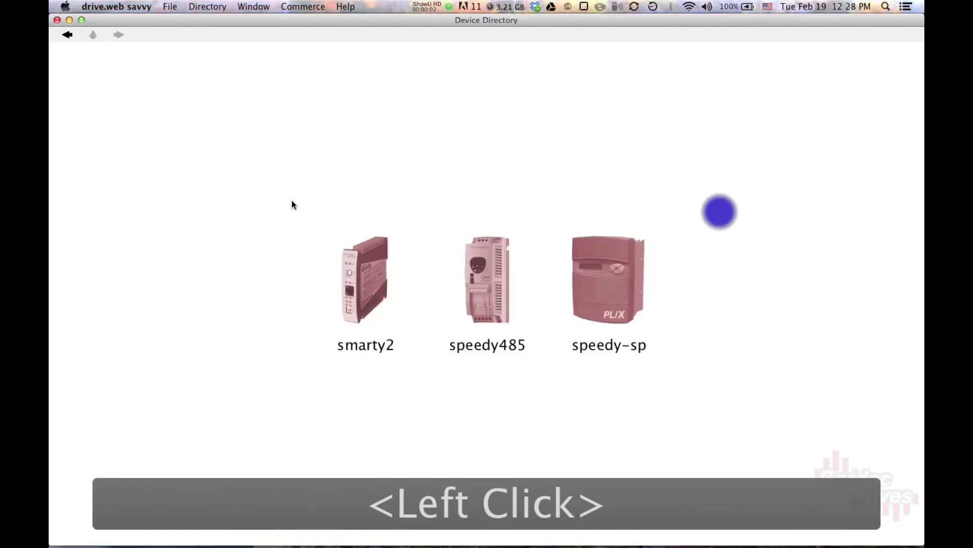
- Open the function block engine of the smarty2 device from the device directory
{"action": "left_click", "coordinate": [365, 284]}
{"action": "left_click", "coordinate": [244, 315]}
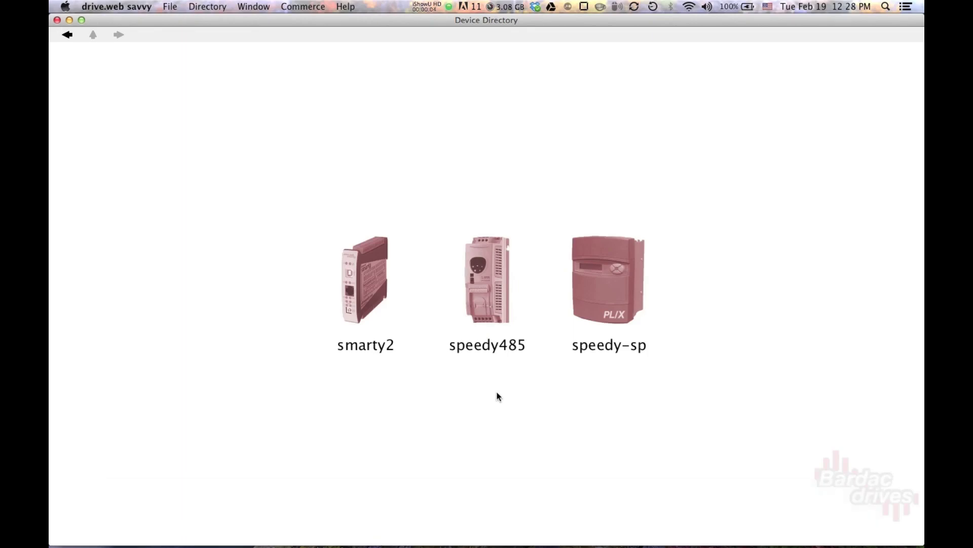
{"action": "left_click", "coordinate": [350, 265]}
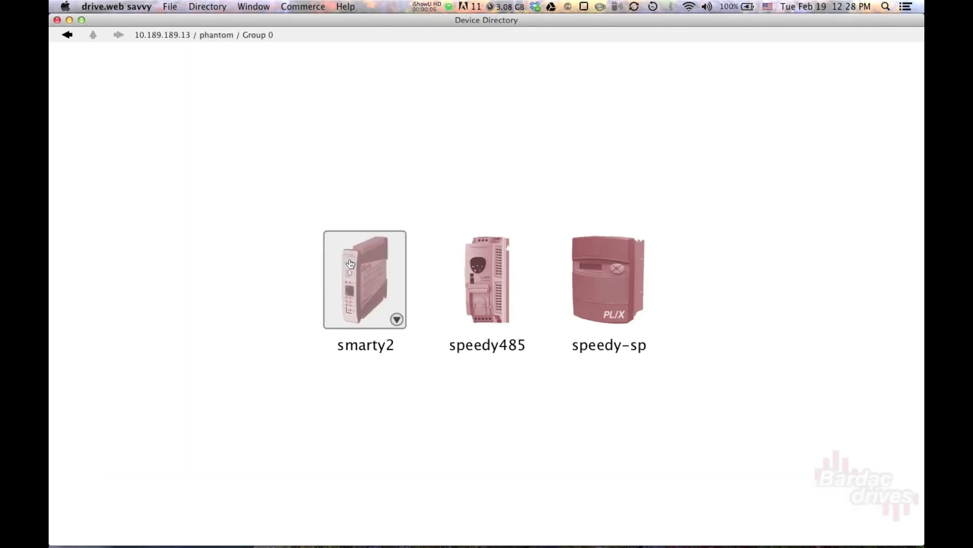
{"action": "left_click", "coordinate": [481, 279]}
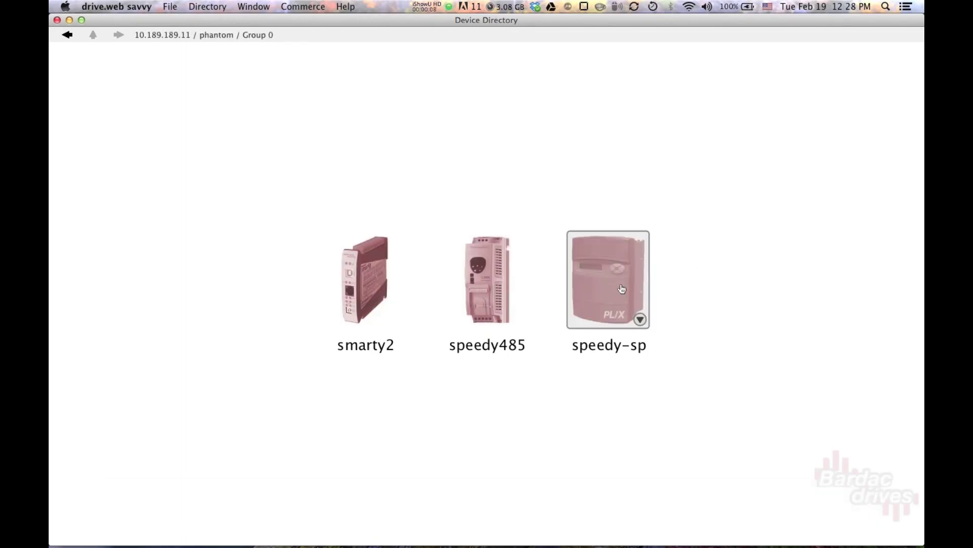
{"action": "mouse_move", "coordinate": [386, 269]}
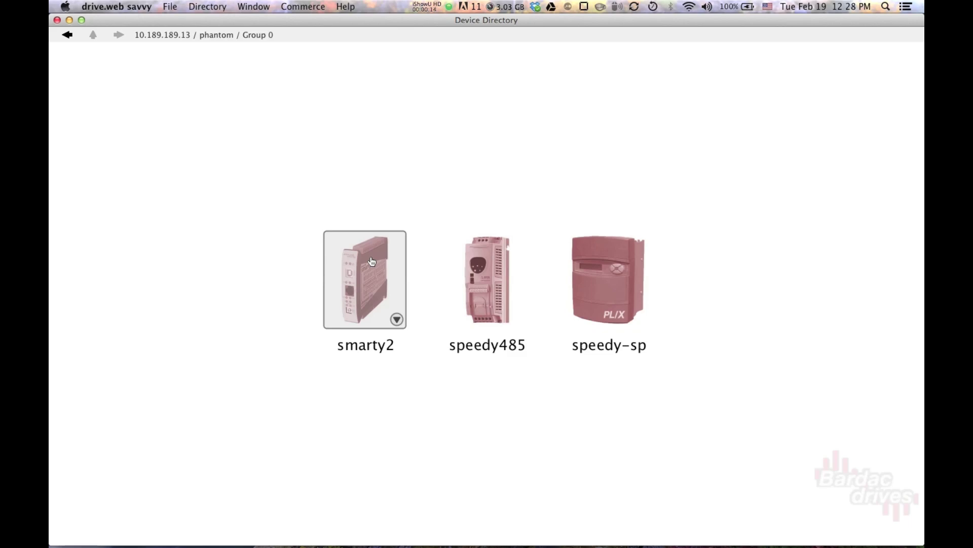
{"action": "left_click", "coordinate": [372, 261]}
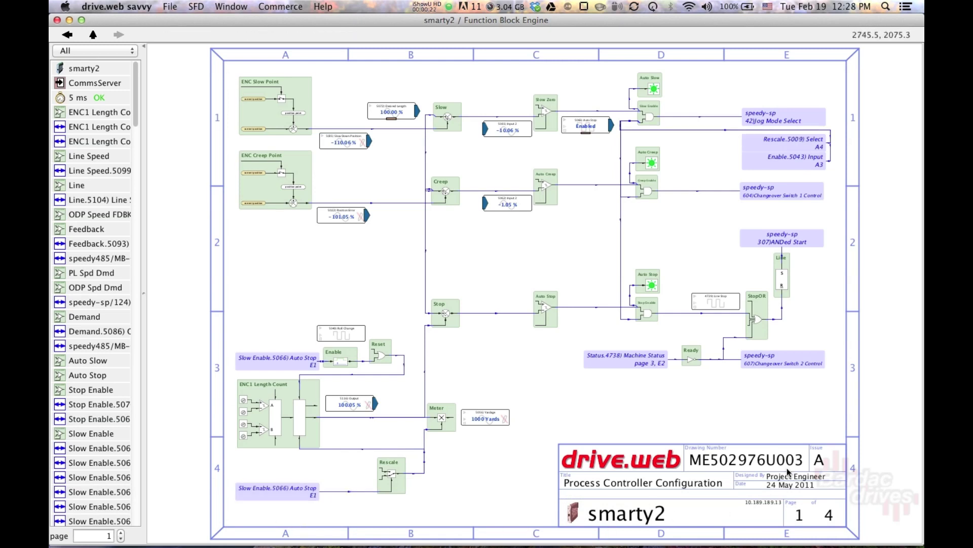
- View the detailed diagram of the ENC Slow Point block and return to the smarty2 engine page
{"action": "left_click", "coordinate": [302, 101]}
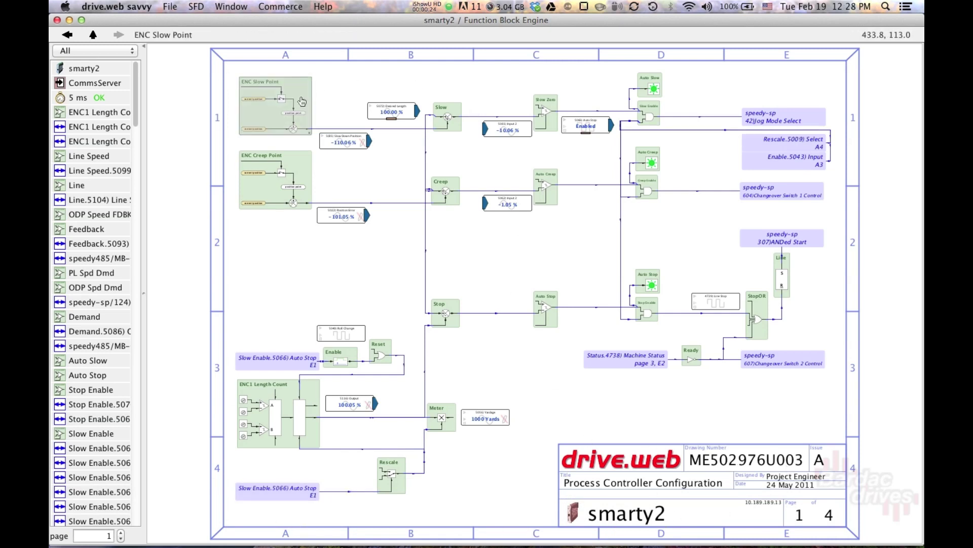
{"action": "double_click", "coordinate": [275, 112]}
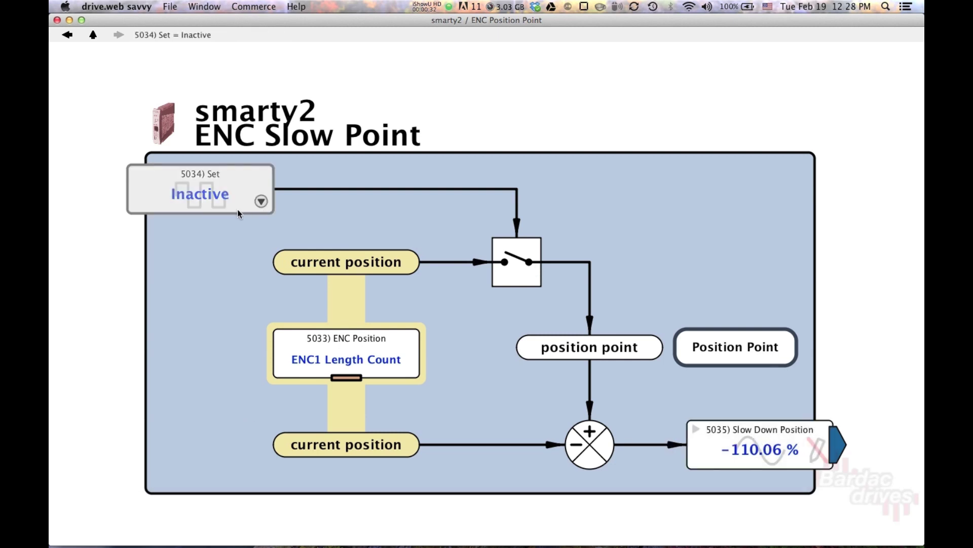
{"action": "left_click", "coordinate": [67, 35]}
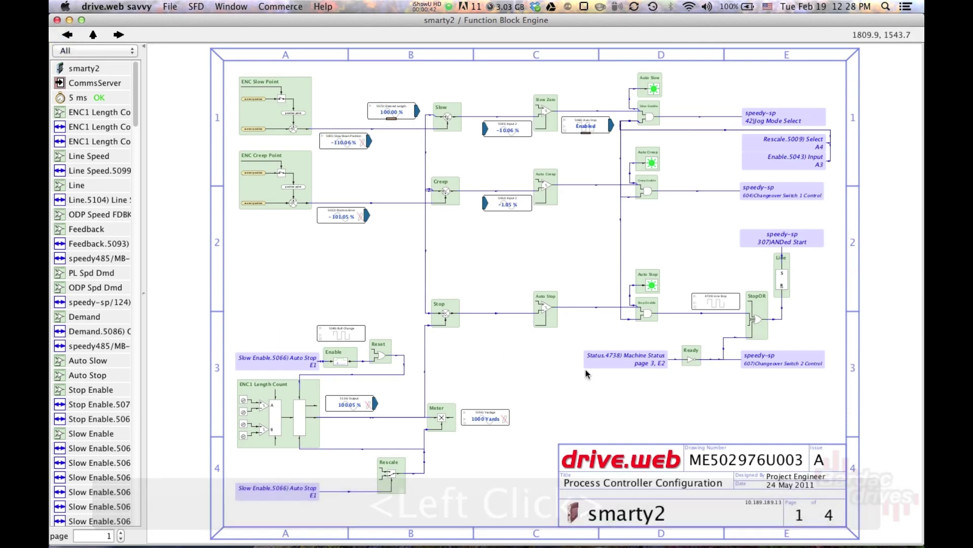
- Go back up to the device directory and reopen the smarty2 function block engine
{"action": "left_click", "coordinate": [94, 36]}
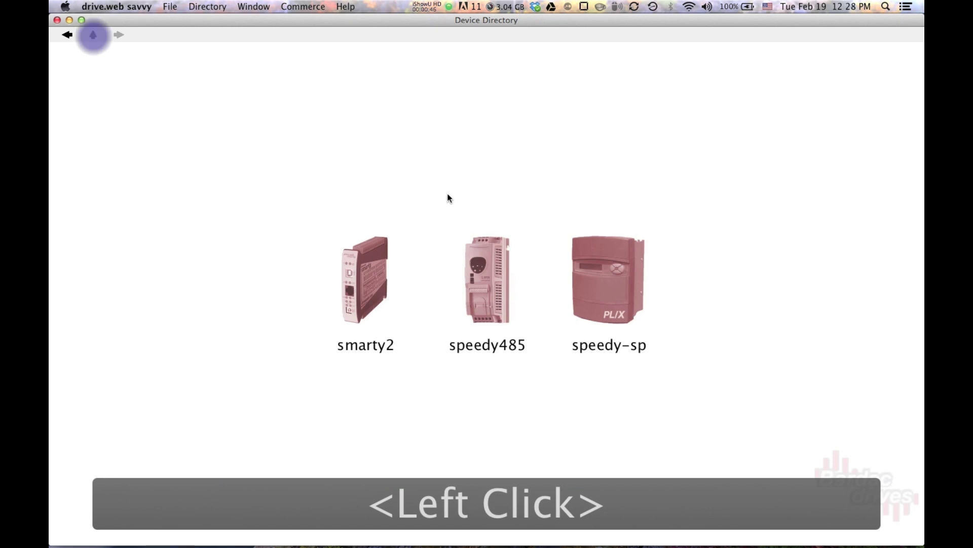
{"action": "left_click", "coordinate": [372, 298]}
{"action": "left_click", "coordinate": [372, 299]}
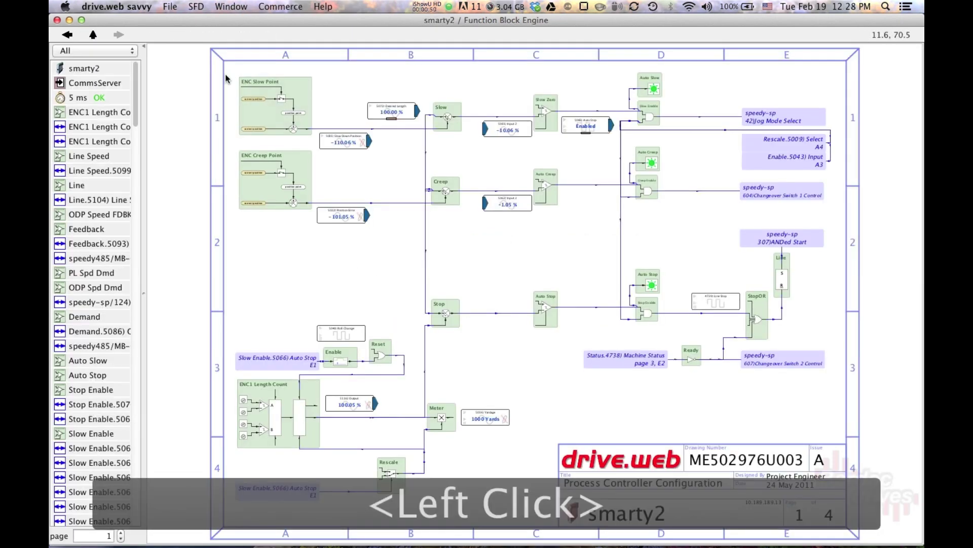
- Examine page 1 of smarty2 at different scales, magnifying the Slow and Creep area and zooming the full page in and out
{"action": "left_click_drag", "start_coordinate": [225, 74], "coordinate": [669, 297]}
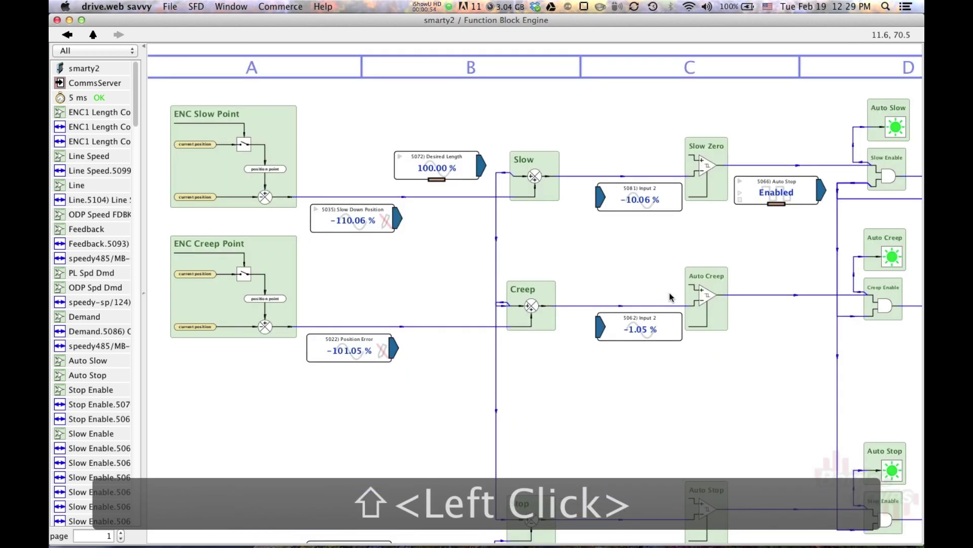
{"action": "key", "text": "h"}
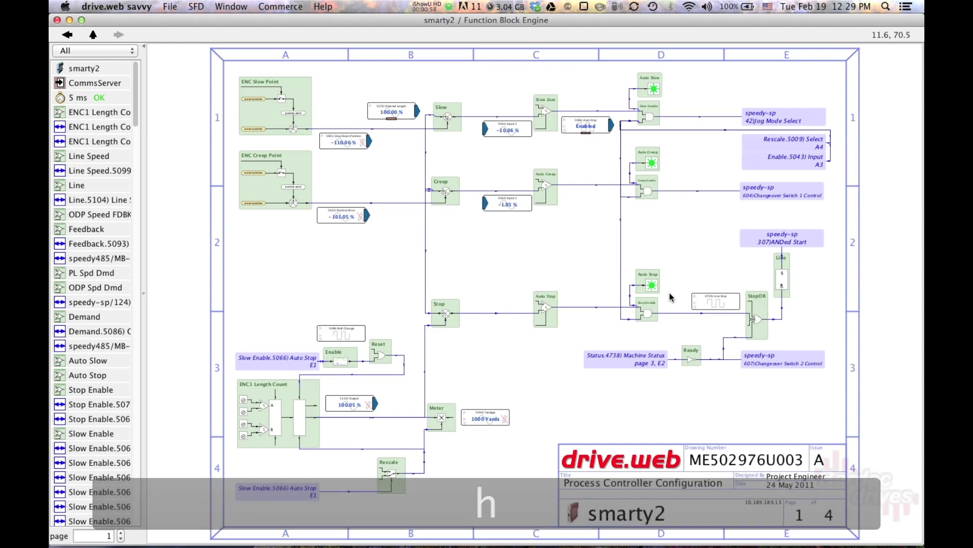
{"action": "key", "text": "equal"}
{"action": "key", "text": "equal"}
{"action": "key", "text": "minus"}
{"action": "key", "text": "minus"}
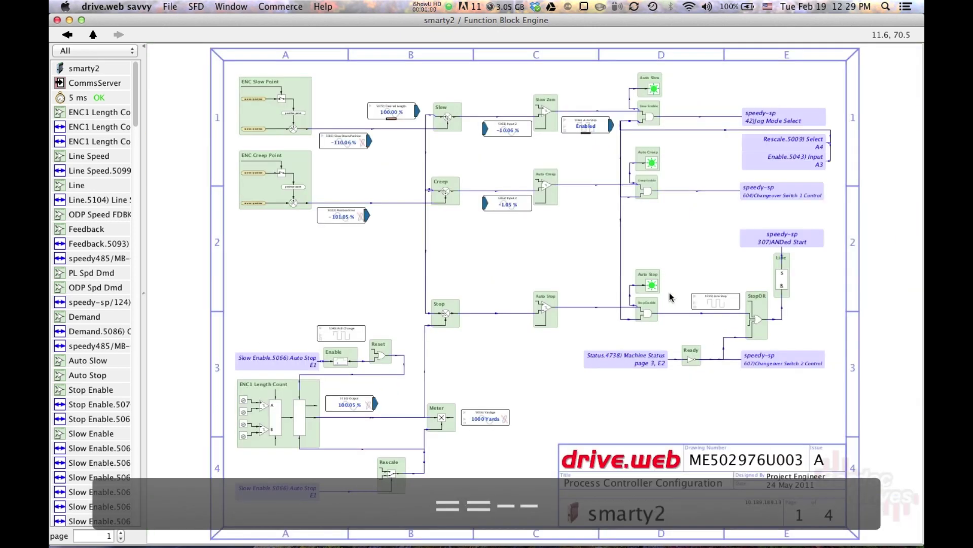
{"action": "key", "text": "equal"}
{"action": "key", "text": "minus"}
{"action": "key", "text": "minus"}
{"action": "key", "text": "equal"}
{"action": "key", "text": "equal"}
{"action": "key", "text": "equal"}
{"action": "key", "text": "equal"}
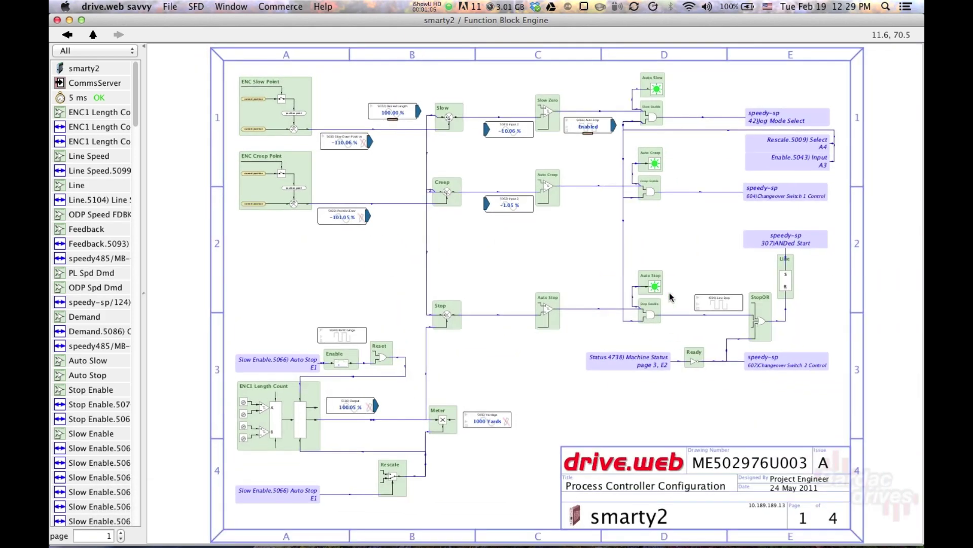
{"action": "key", "text": "minus"}
{"action": "key", "text": "minus"}
{"action": "key", "text": "minus"}
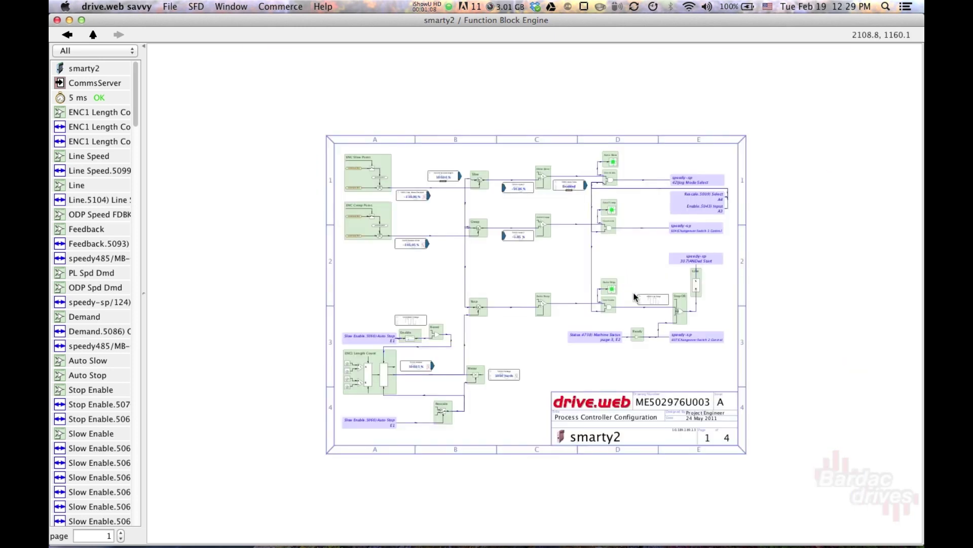
{"action": "key", "text": "equal"}
{"action": "key", "text": "equal"}
{"action": "key", "text": "equal"}
{"action": "key", "text": "equal"}
{"action": "key", "text": "equal"}
{"action": "key", "text": "equal"}
{"action": "key", "text": "equal"}
{"action": "key", "text": "minus"}
{"action": "key", "text": "minus"}
{"action": "key", "text": "minus"}
{"action": "key", "text": "minus"}
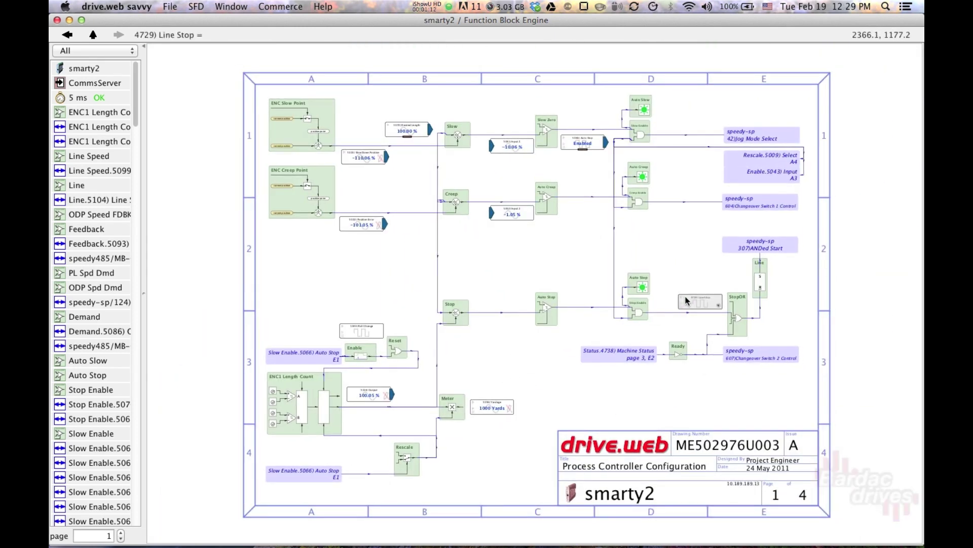
- Fit page 1 of the smarty2 diagram to the window and look over it horizontally and vertically
{"action": "key", "text": "h"}
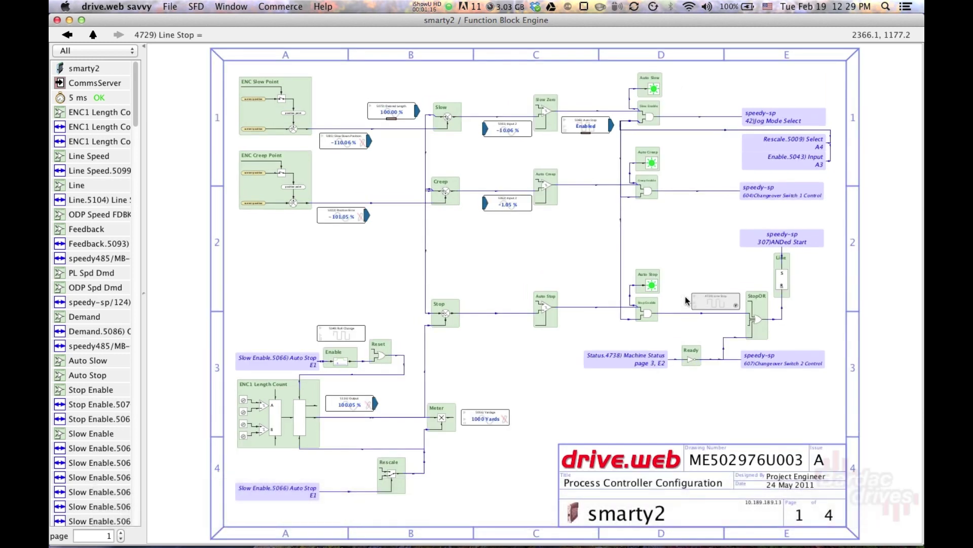
{"action": "key", "text": "Left"}
{"action": "key", "text": "Left"}
{"action": "key", "text": "Right"}
{"action": "key", "text": "Right"}
{"action": "key", "text": "Right"}
{"action": "key", "text": "Left"}
{"action": "key", "text": "Down"}
{"action": "key", "text": "Down"}
{"action": "key", "text": "Up"}
{"action": "key", "text": "Up"}
{"action": "key", "text": "Up"}
{"action": "key", "text": "Down"}
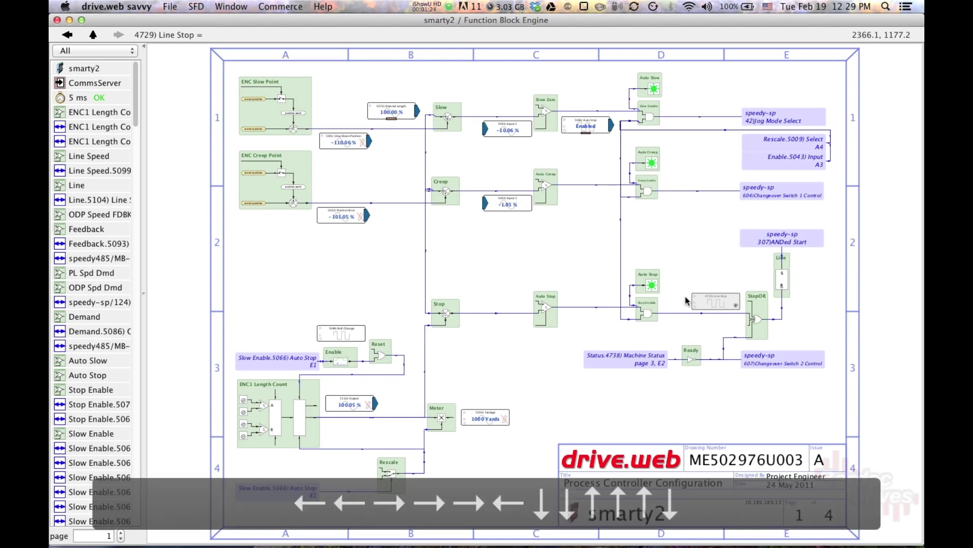
{"action": "scroll", "coordinate": [685, 300], "scroll_direction": "right", "scroll_amount": 5}
{"action": "scroll", "coordinate": [685, 300], "scroll_direction": "up", "scroll_amount": 3}
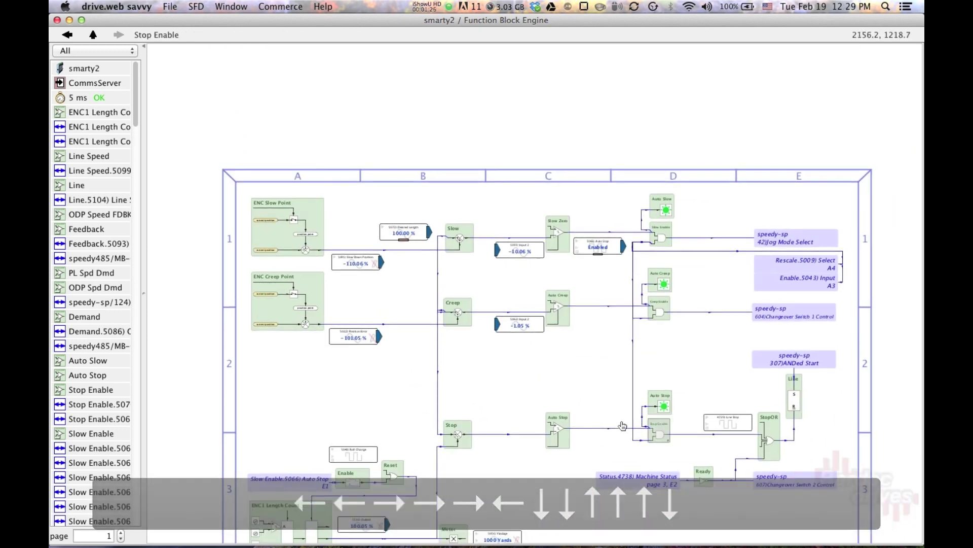
{"action": "scroll", "coordinate": [543, 318], "scroll_direction": "down", "scroll_amount": 3}
{"action": "scroll", "coordinate": [543, 318], "scroll_direction": "left", "scroll_amount": 5}
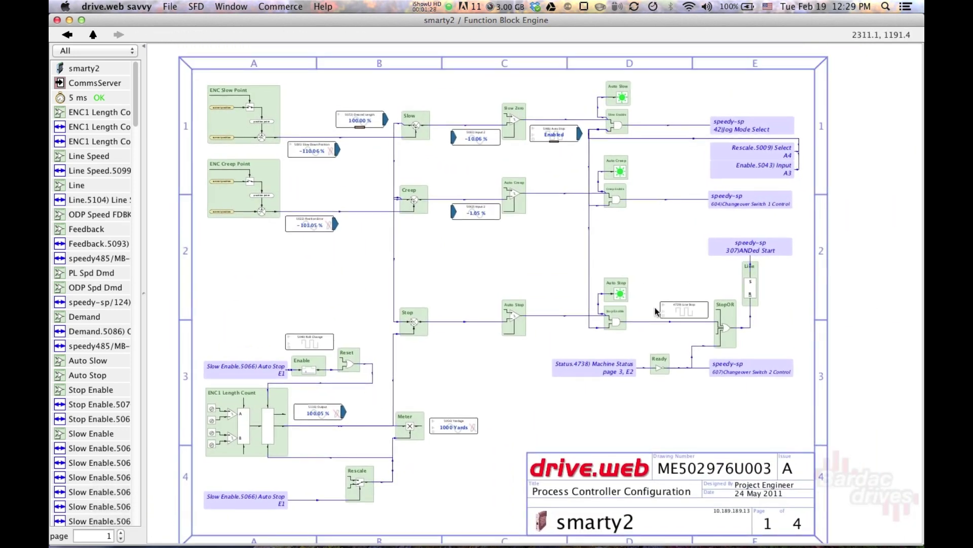
{"action": "scroll", "coordinate": [664, 310], "scroll_direction": "down", "scroll_amount": 1}
{"action": "scroll", "coordinate": [664, 310], "scroll_direction": "left", "scroll_amount": 1}
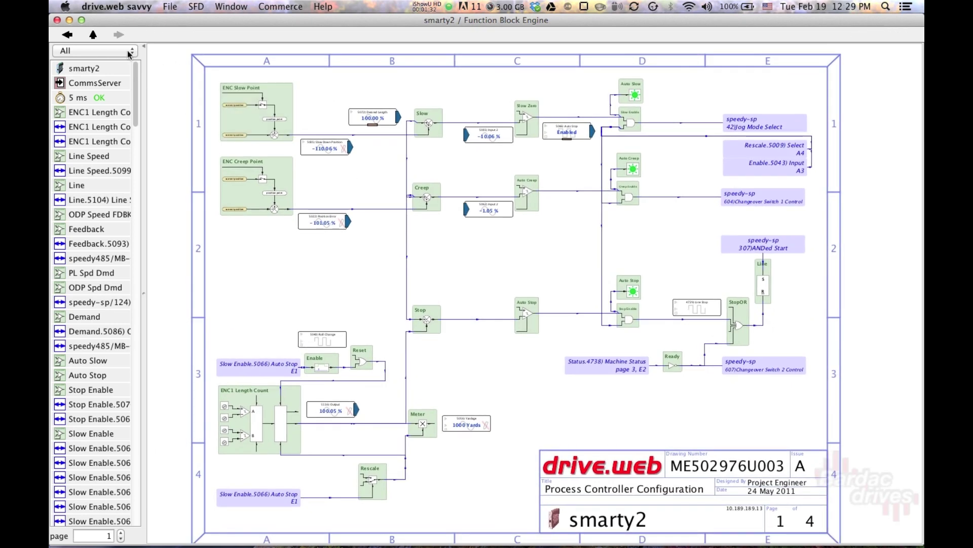
- Return to the device directory and delete all devices, including the smarty2, speedy485 and speedy-sp phantoms
{"action": "left_click", "coordinate": [93, 36]}
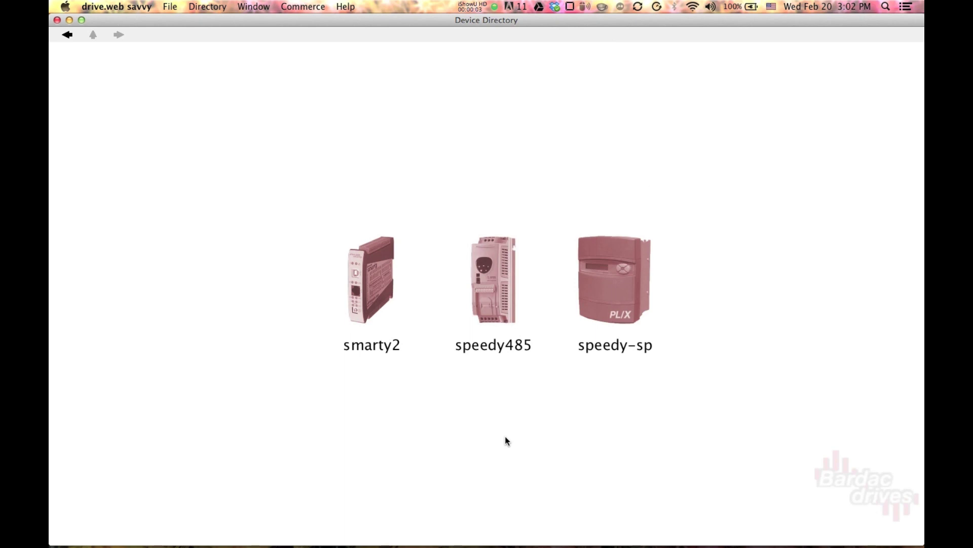
{"action": "mouse_move", "coordinate": [395, 304]}
{"action": "mouse_move", "coordinate": [630, 295]}
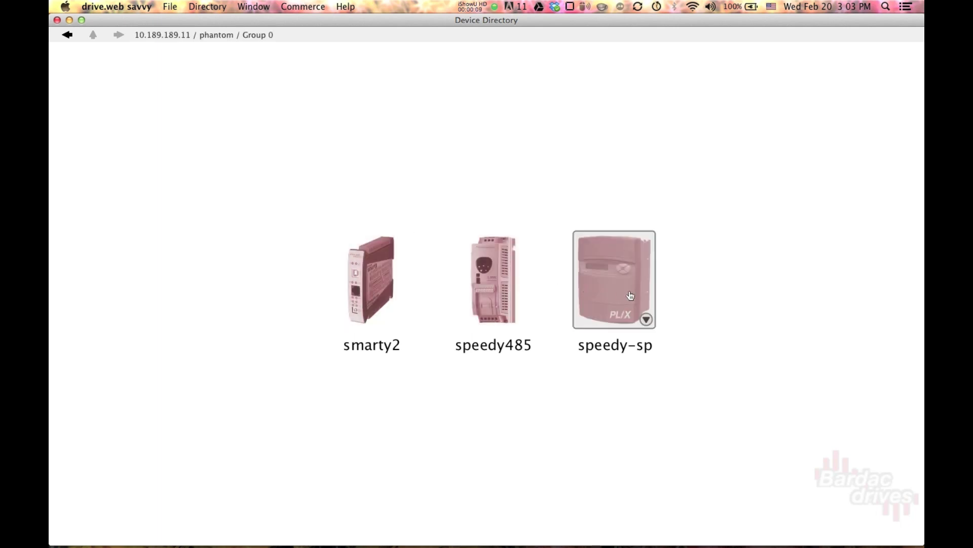
{"action": "mouse_move", "coordinate": [381, 270]}
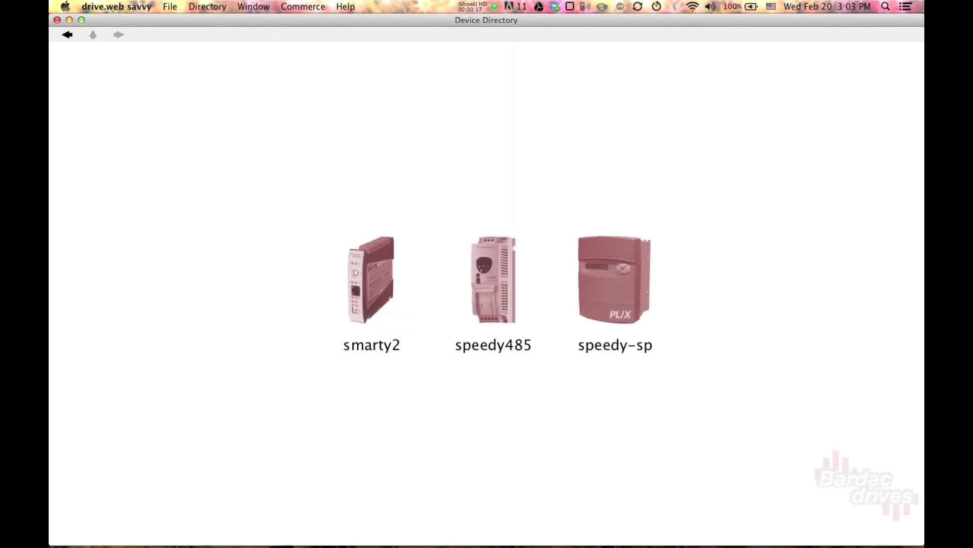
{"action": "left_click", "coordinate": [231, 5]}
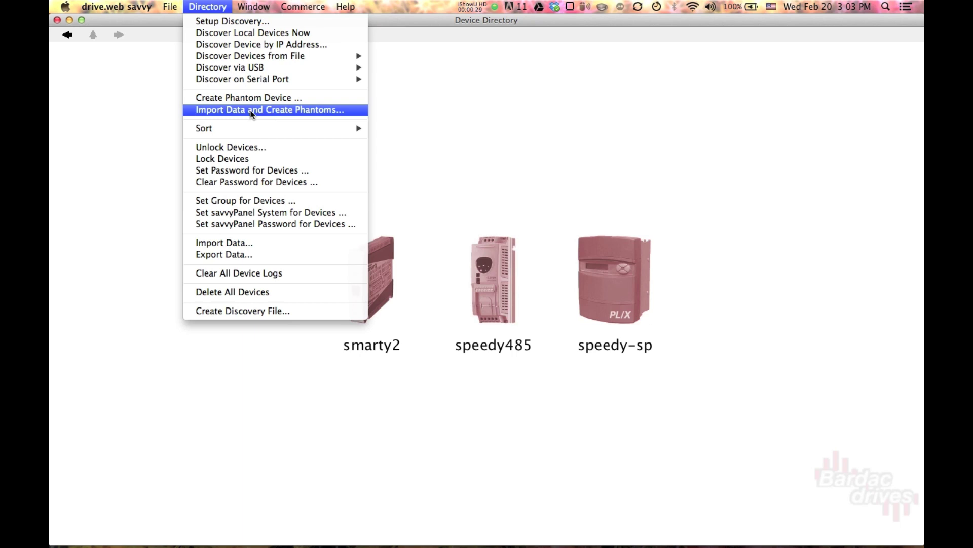
{"action": "left_click", "coordinate": [266, 295]}
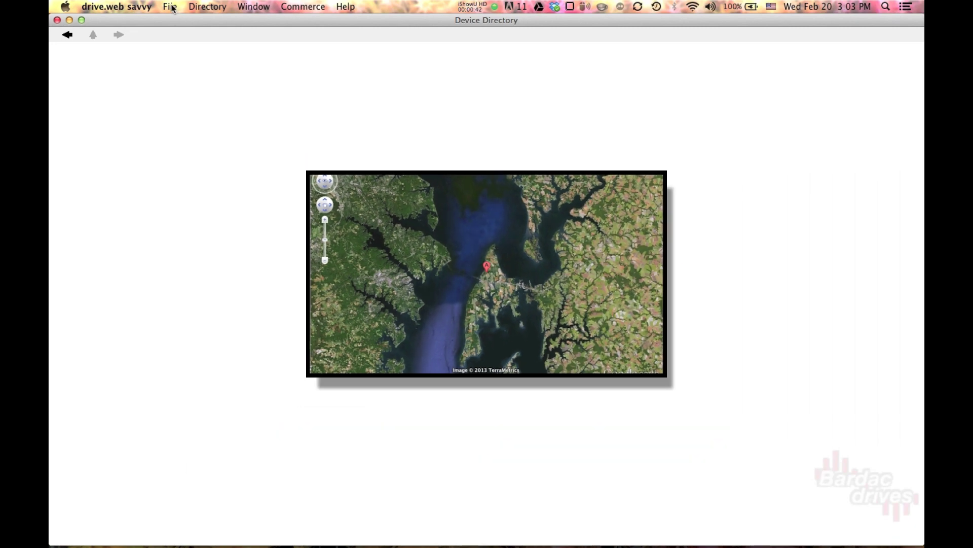
- Discover the demo internet devices through the Demo Mode options
{"action": "left_click", "coordinate": [172, 7]}
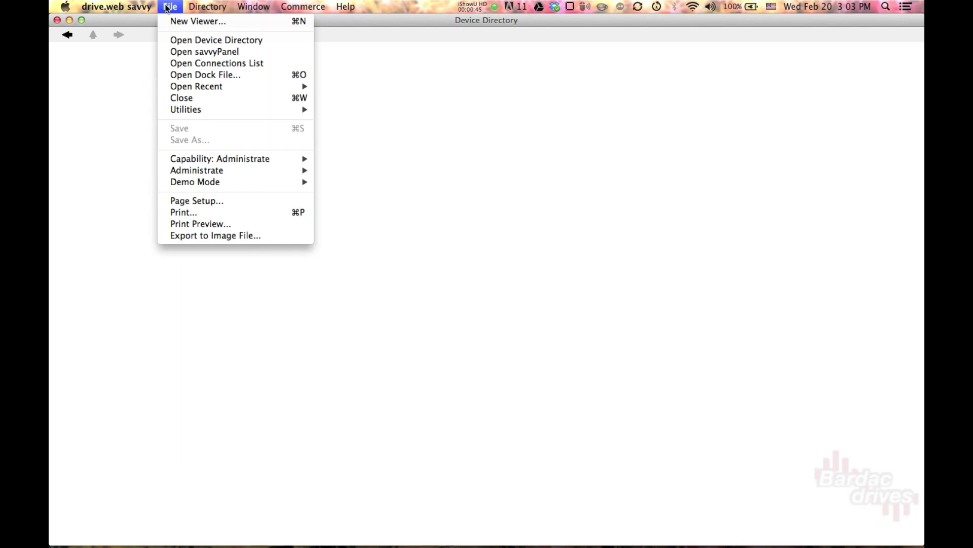
{"action": "mouse_move", "coordinate": [181, 184]}
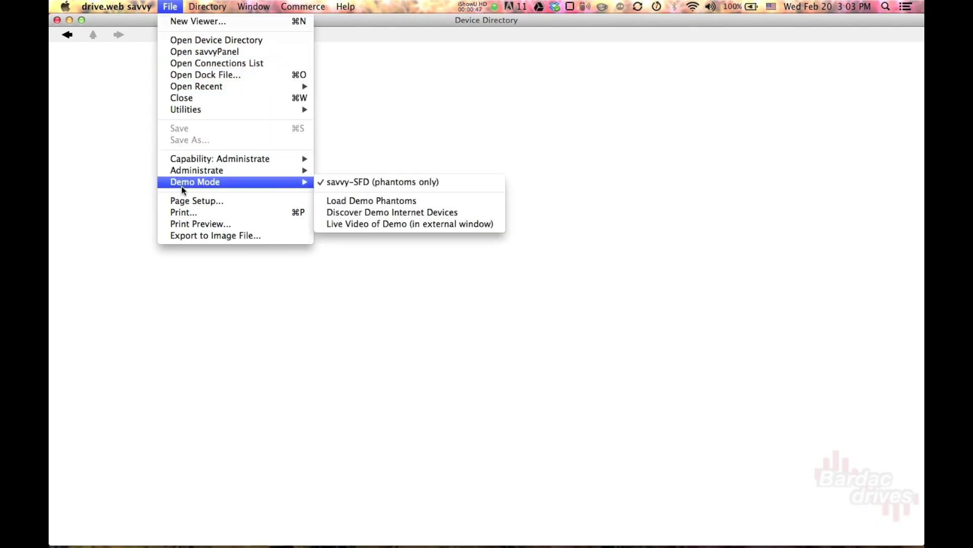
{"action": "left_click", "coordinate": [361, 213]}
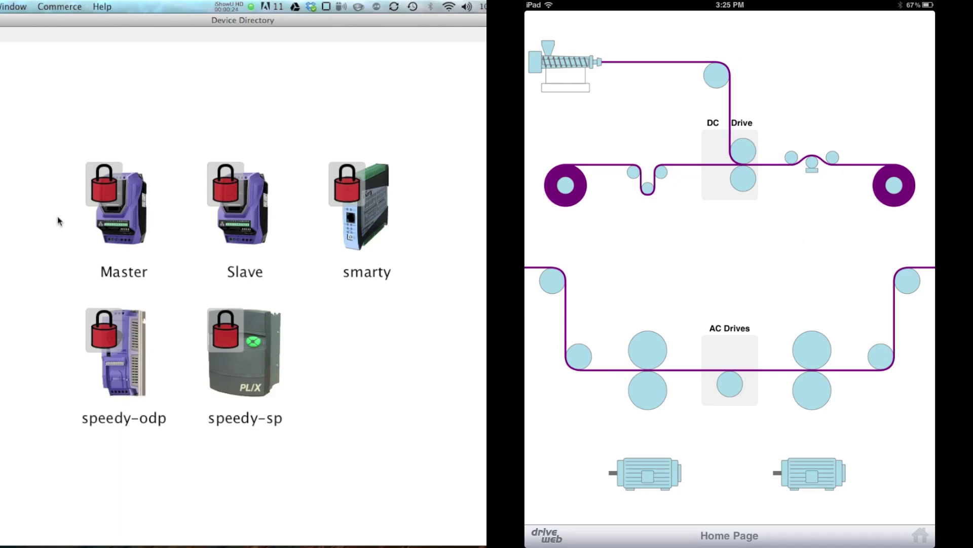
- Check the Demo Mode setting in savvyPanel on the iPad and close the settings
{"action": "left_click", "coordinate": [547, 535]}
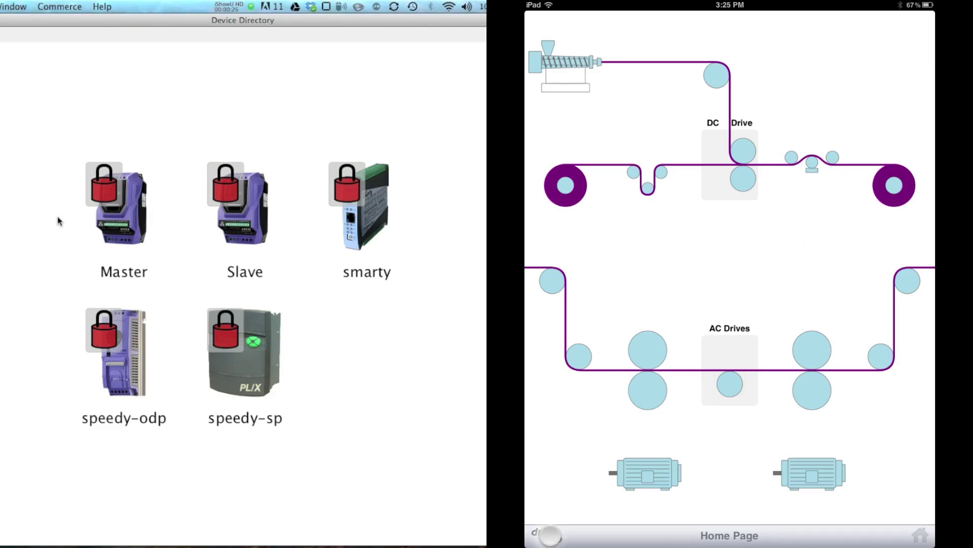
{"action": "left_click", "coordinate": [634, 506]}
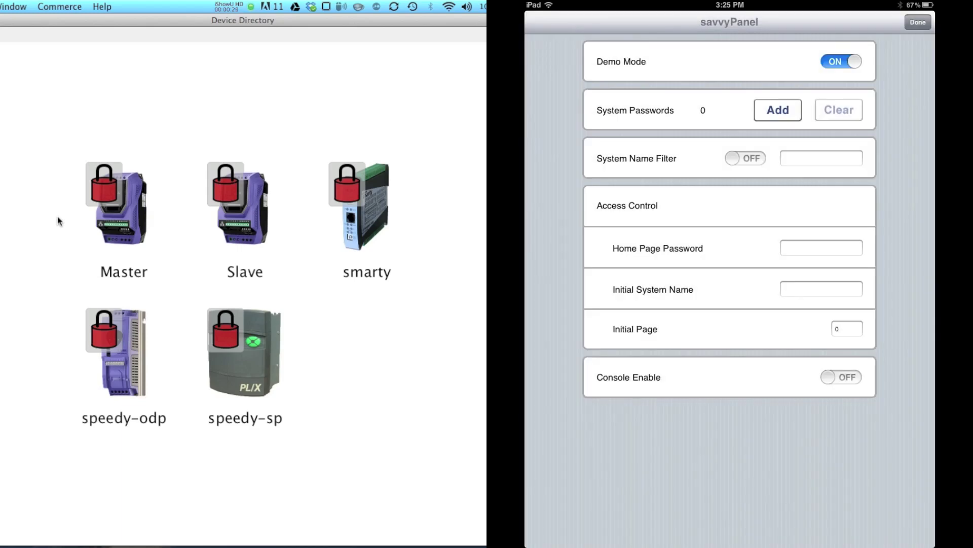
{"action": "left_click", "coordinate": [918, 22]}
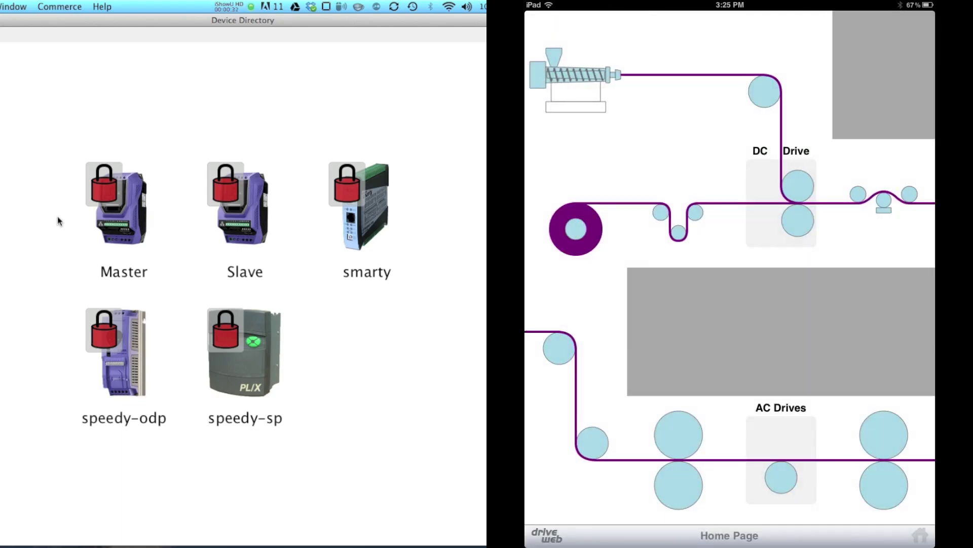
- View the DC Drive and AC Drives pages in savvyPanel, and examine the Home Page at a larger scale
{"action": "left_click", "coordinate": [771, 210]}
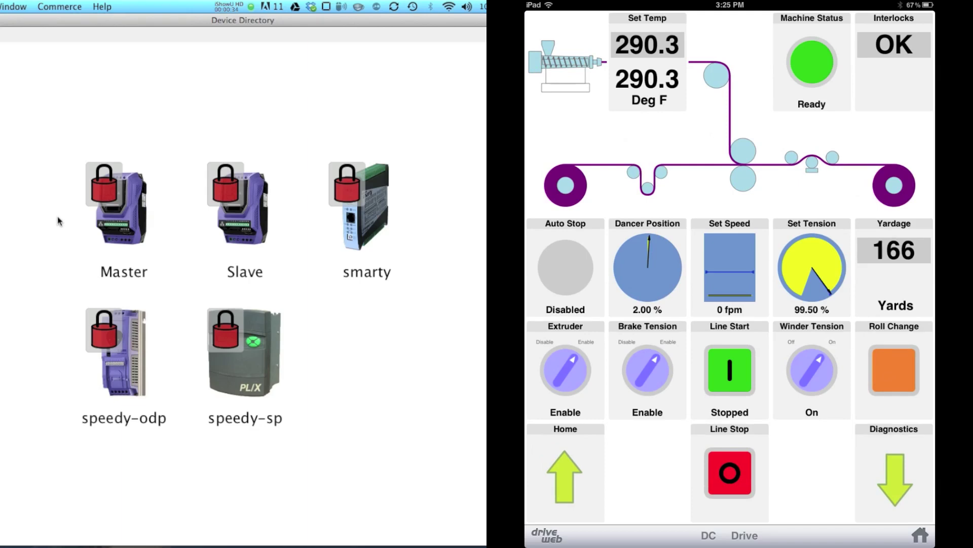
{"action": "left_click", "coordinate": [564, 476]}
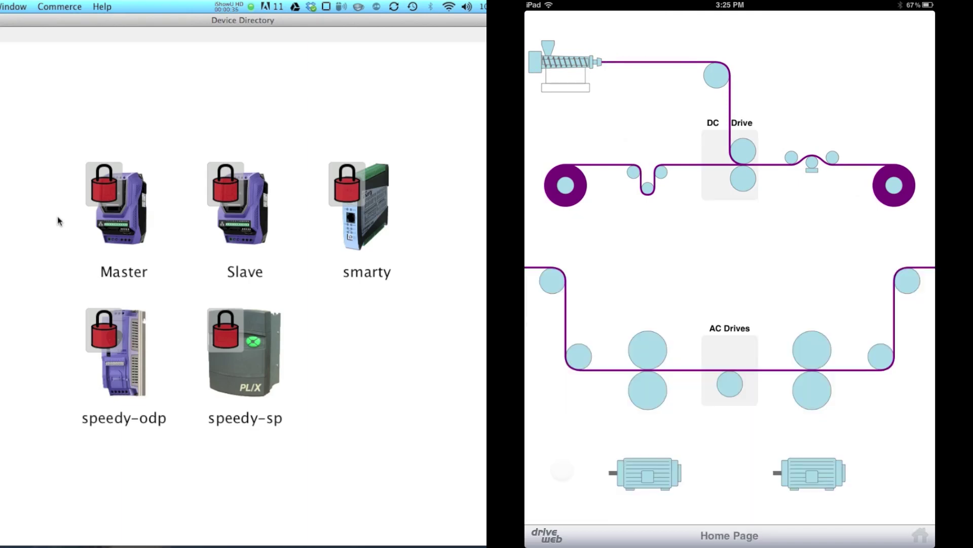
{"action": "left_click", "coordinate": [730, 350]}
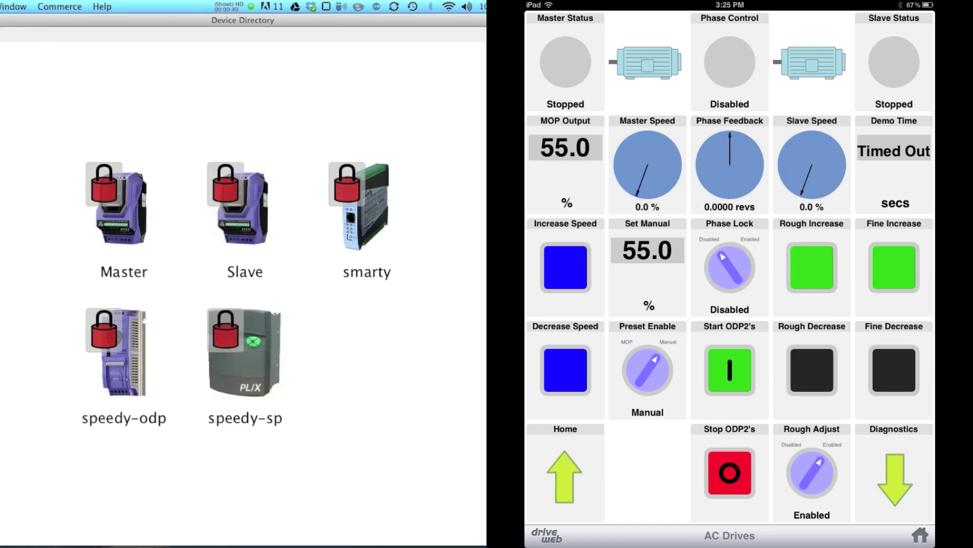
{"action": "left_click", "coordinate": [564, 476]}
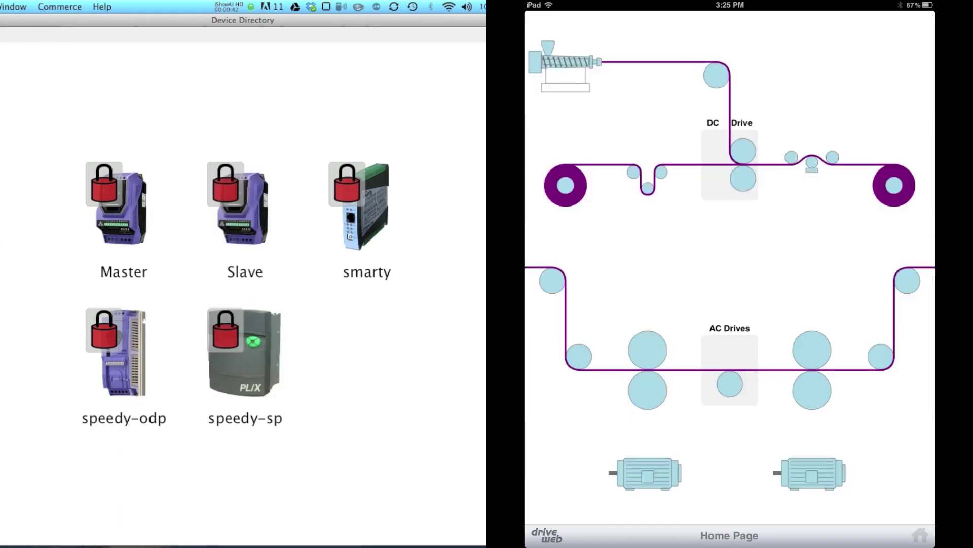
{"action": "double_click", "coordinate": [758, 297]}
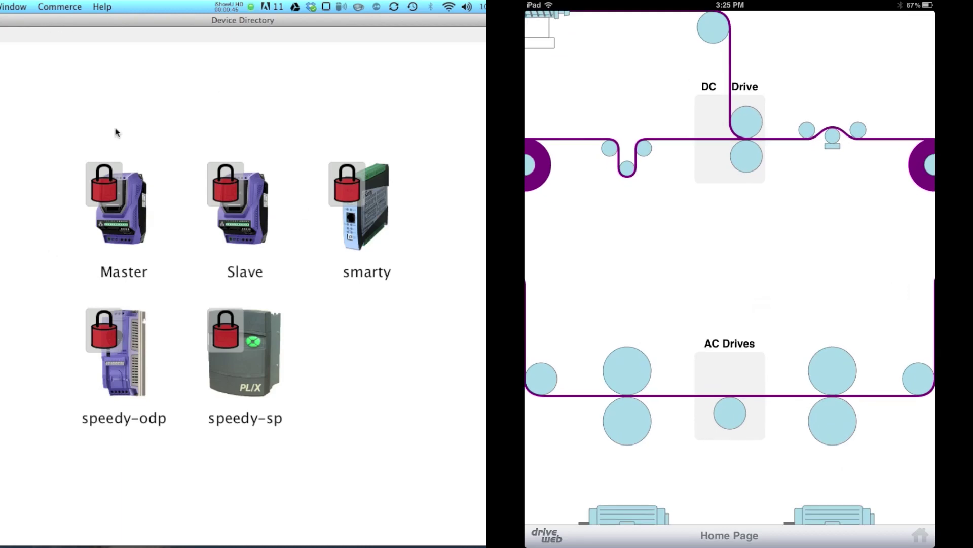
{"action": "scroll", "coordinate": [806, 243], "scroll_direction": "up", "scroll_amount": 3}
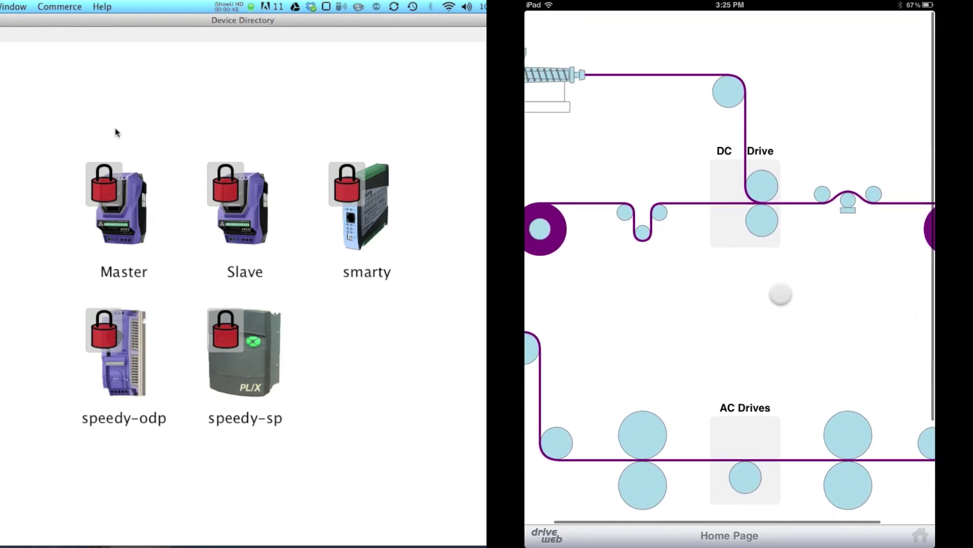
- Switch to drive.web savvy, open the Master device's function block engine, and display the detailed diagram of the Dig Ref block
{"action": "left_click", "coordinate": [223, 355]}
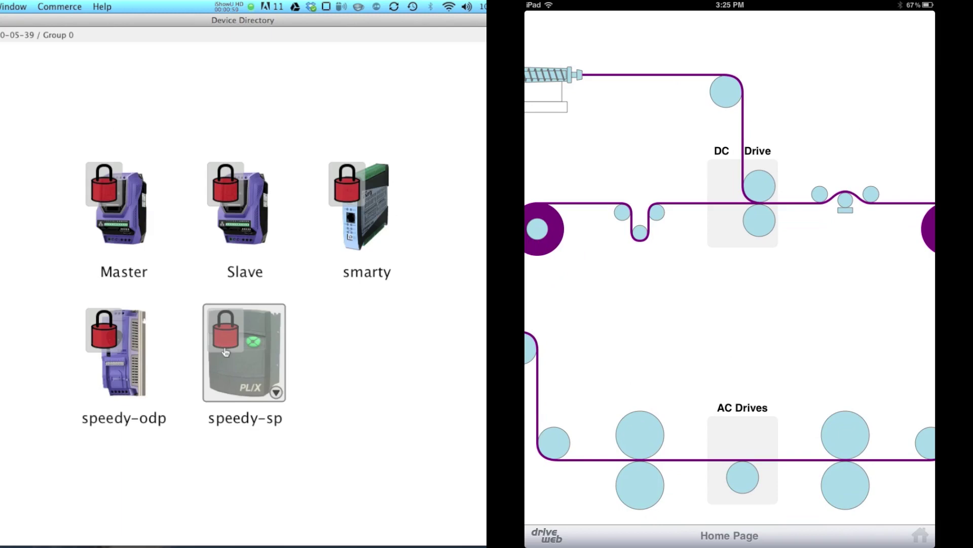
{"action": "left_click", "coordinate": [173, 271]}
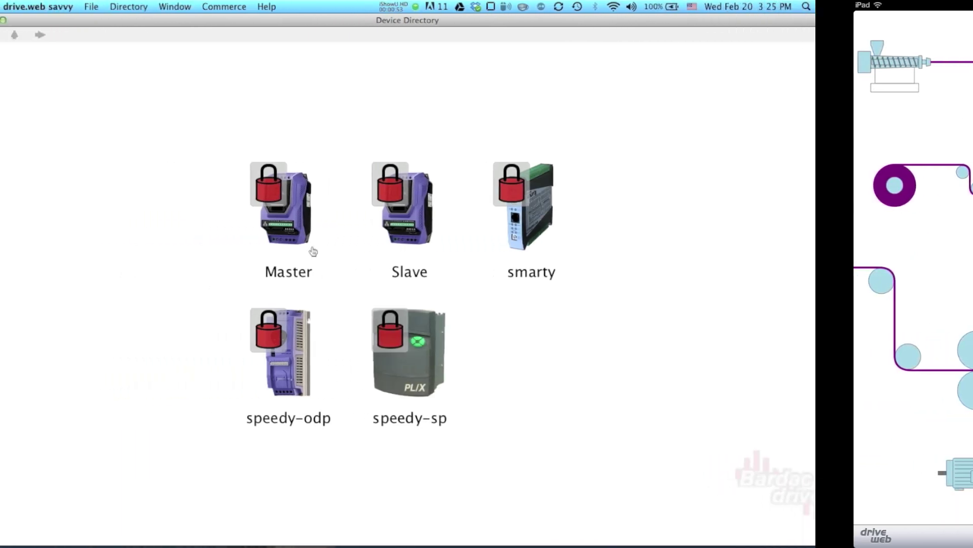
{"action": "left_click", "coordinate": [100, 208]}
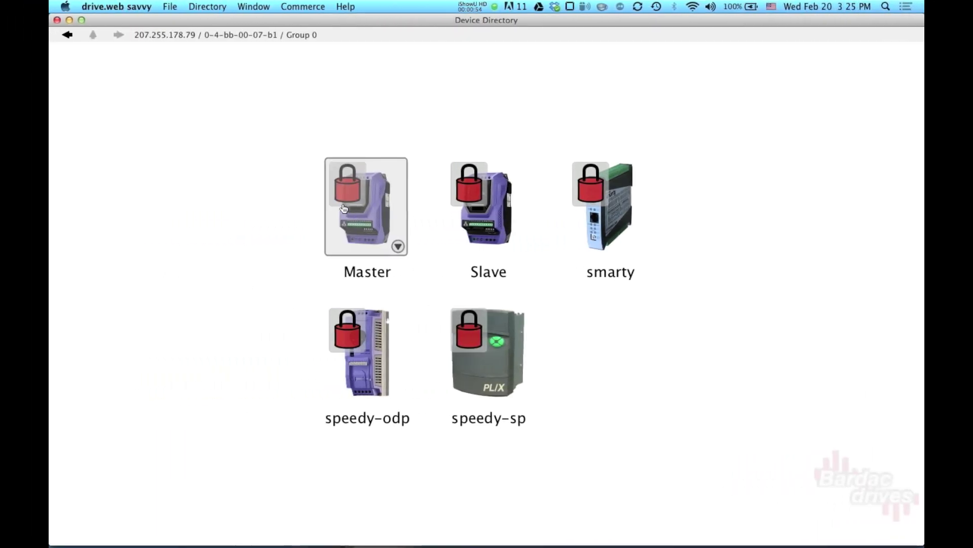
{"action": "double_click", "coordinate": [344, 208]}
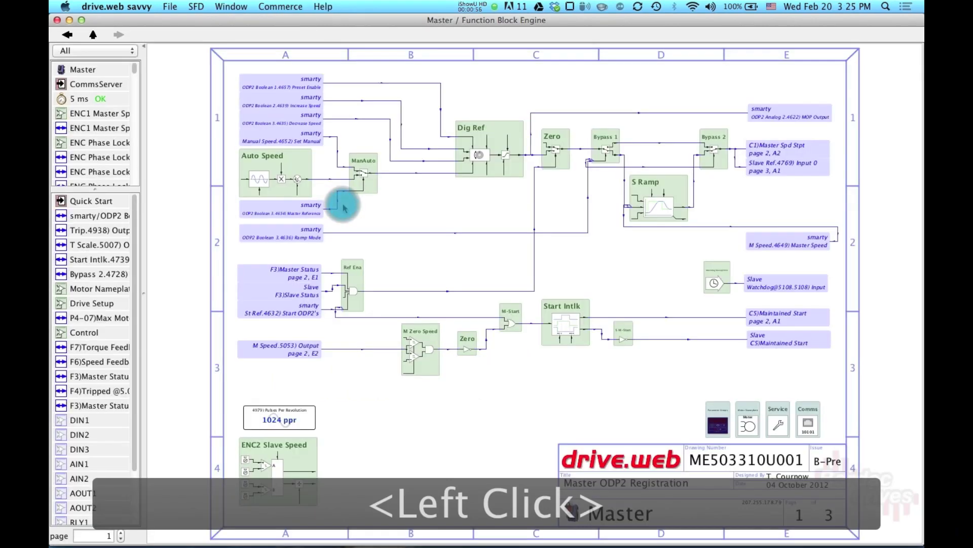
{"action": "double_click", "coordinate": [516, 137]}
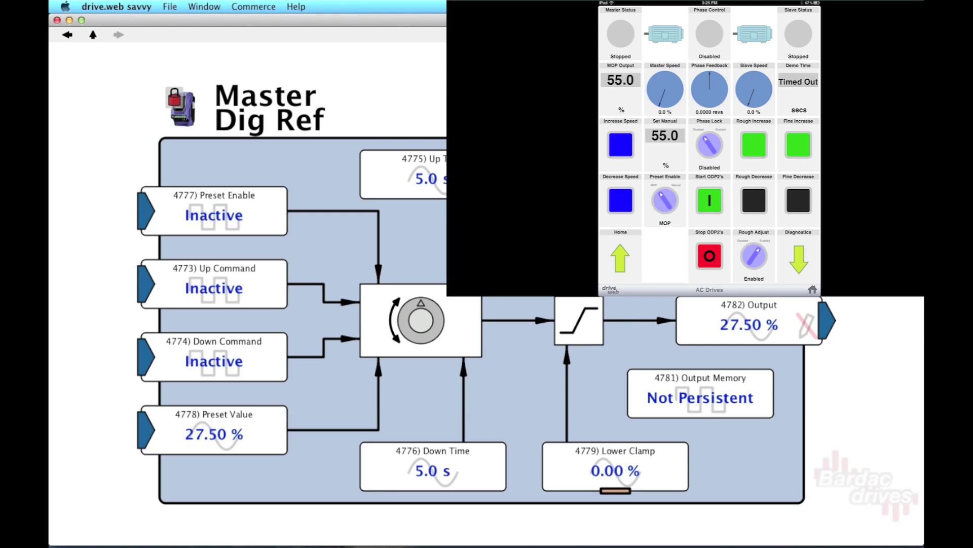
- From the savvyPanel AC Drives page, run the MOP output up to 100 %, down to 0 %, and leave it at about 46.6 %
{"action": "left_click", "coordinate": [617, 147]}
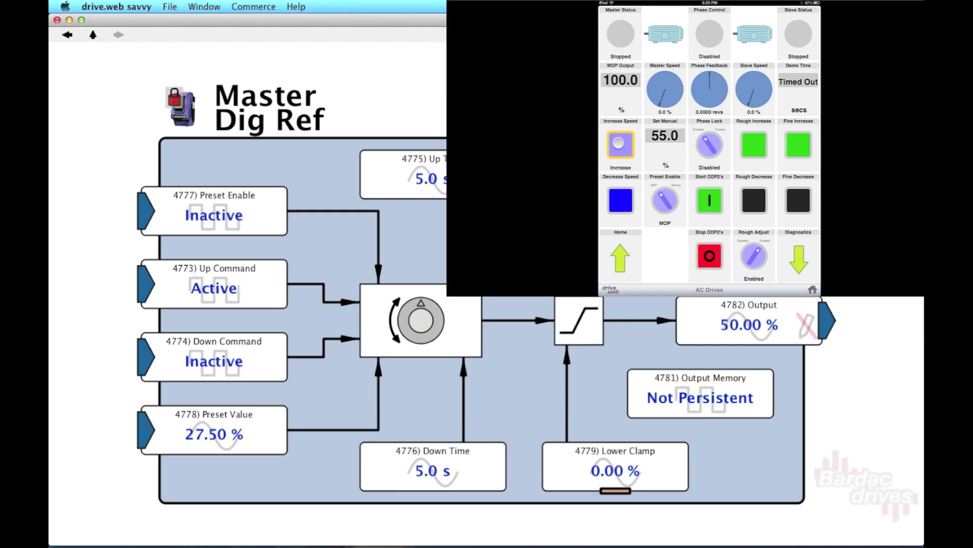
{"action": "left_click", "coordinate": [622, 199]}
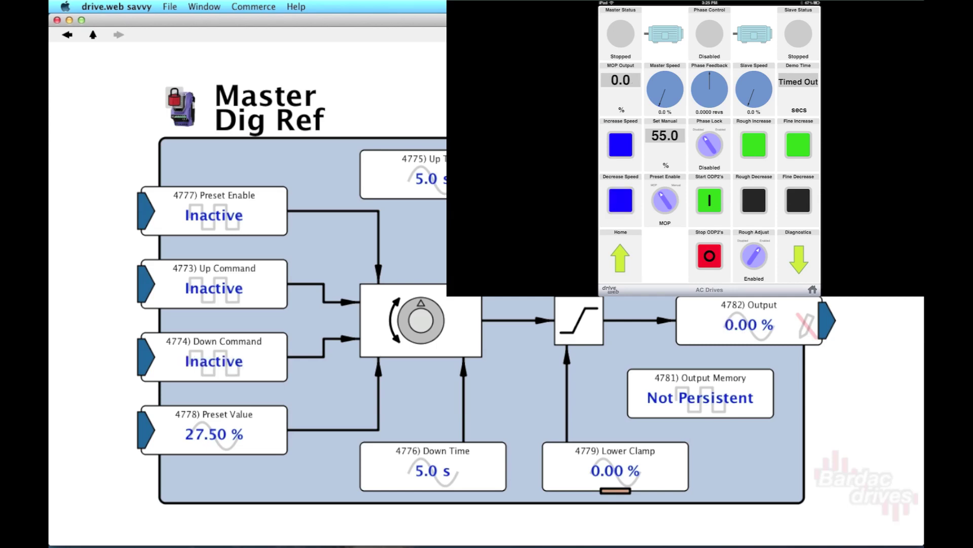
{"action": "mouse_move", "coordinate": [764, 319]}
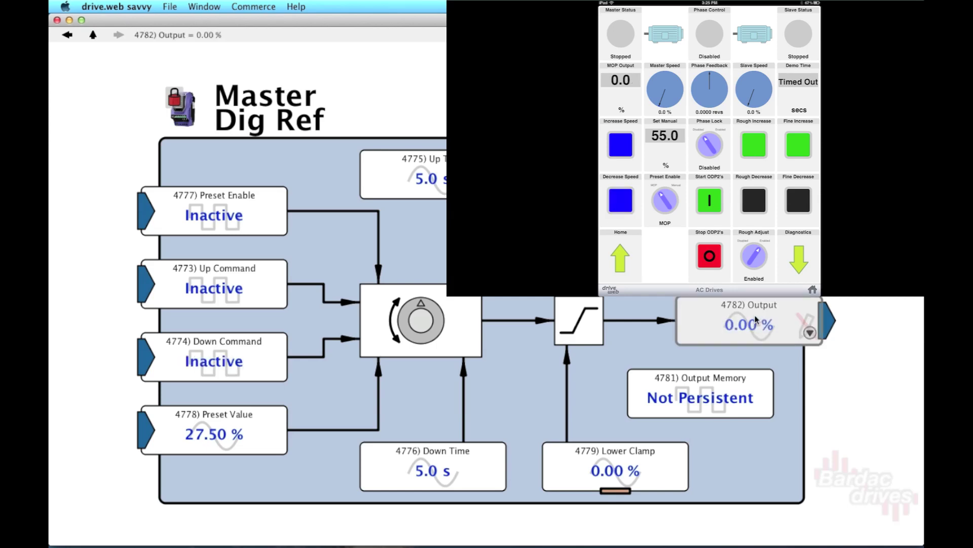
{"action": "left_click", "coordinate": [621, 144]}
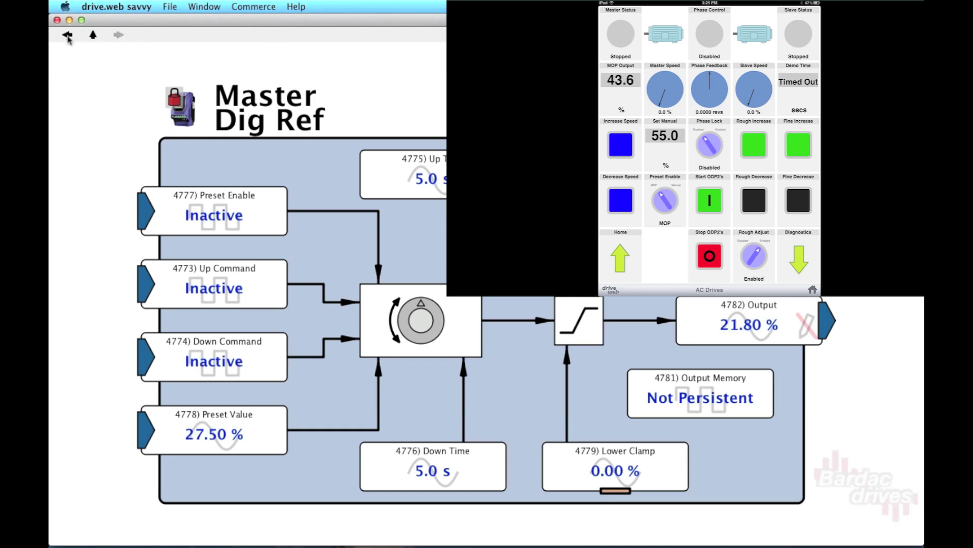
{"action": "left_click", "coordinate": [620, 145]}
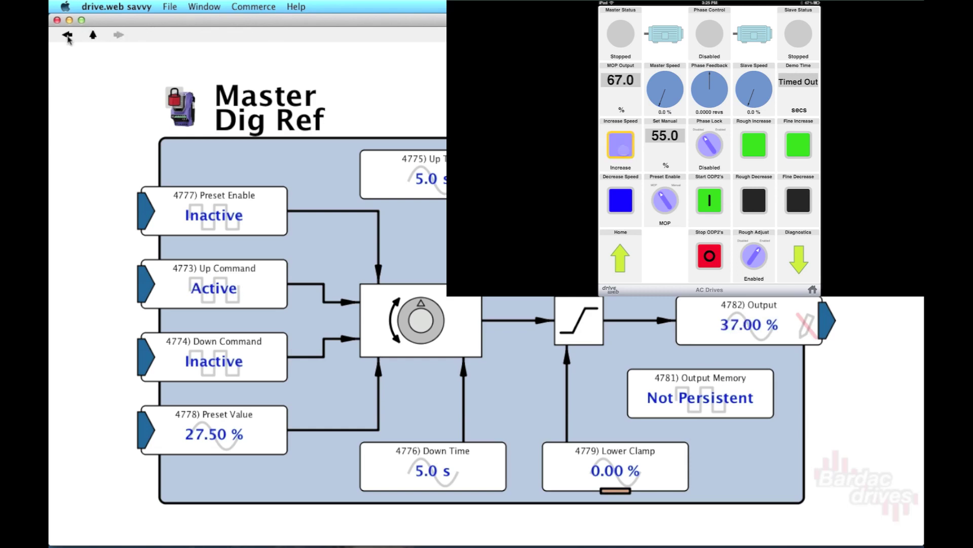
{"action": "left_click", "coordinate": [621, 200]}
- Return to the Master function block engine page and start the ODP2 drives from the AC Drives page
{"action": "left_click", "coordinate": [93, 35]}
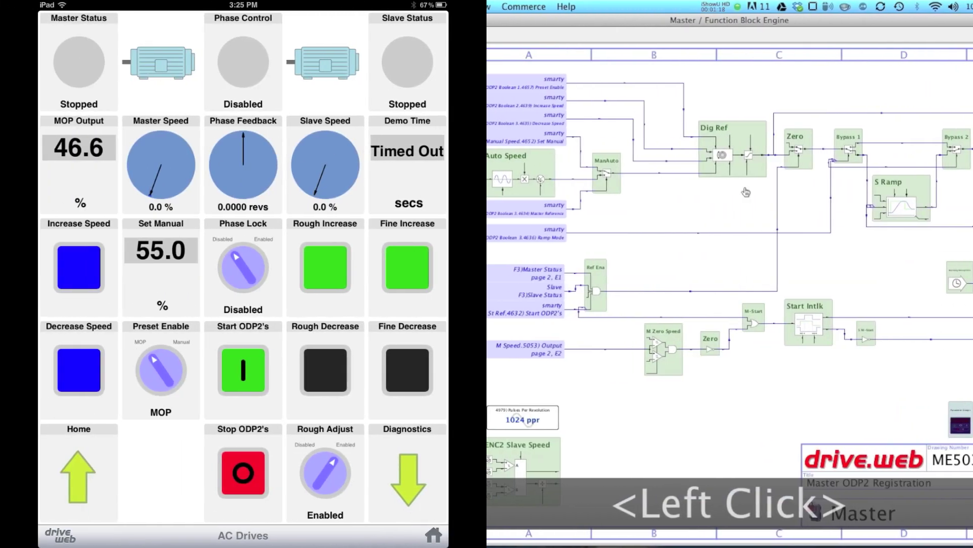
{"action": "left_click", "coordinate": [243, 371]}
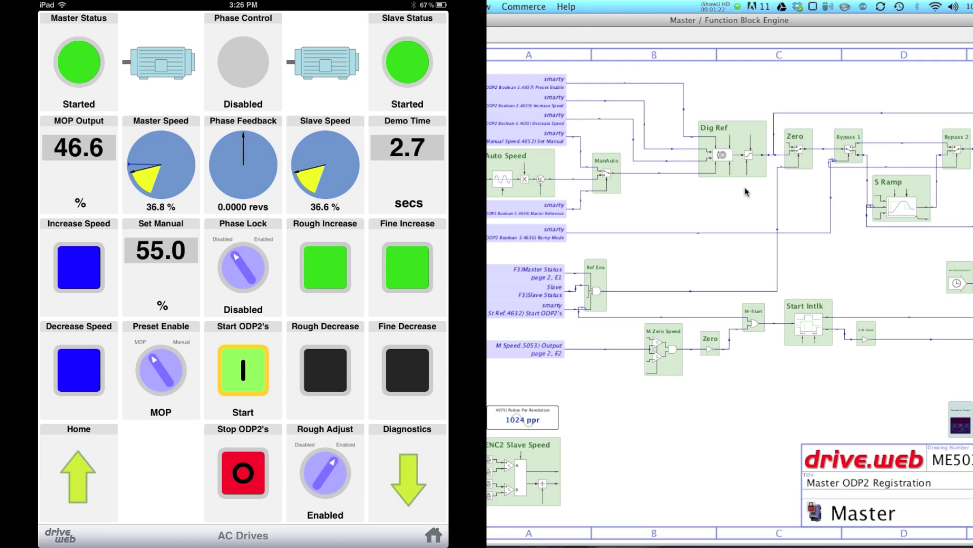
- Set the manual speed to 75.0 % on the AC Drives page and switch Preset Enable to Manual
{"action": "left_click", "coordinate": [161, 250]}
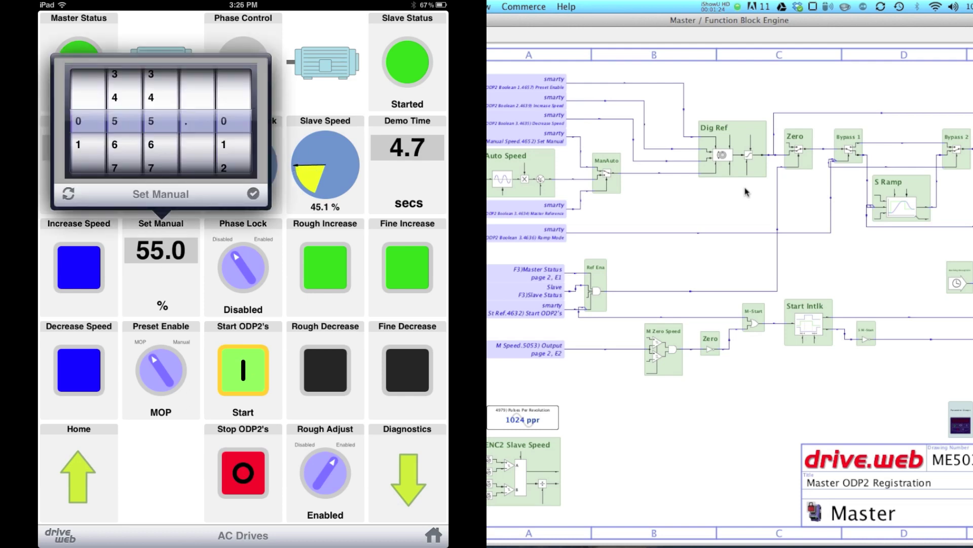
{"action": "left_click_drag", "start_coordinate": [114, 144], "coordinate": [114, 99]}
{"action": "left_click", "coordinate": [253, 193]}
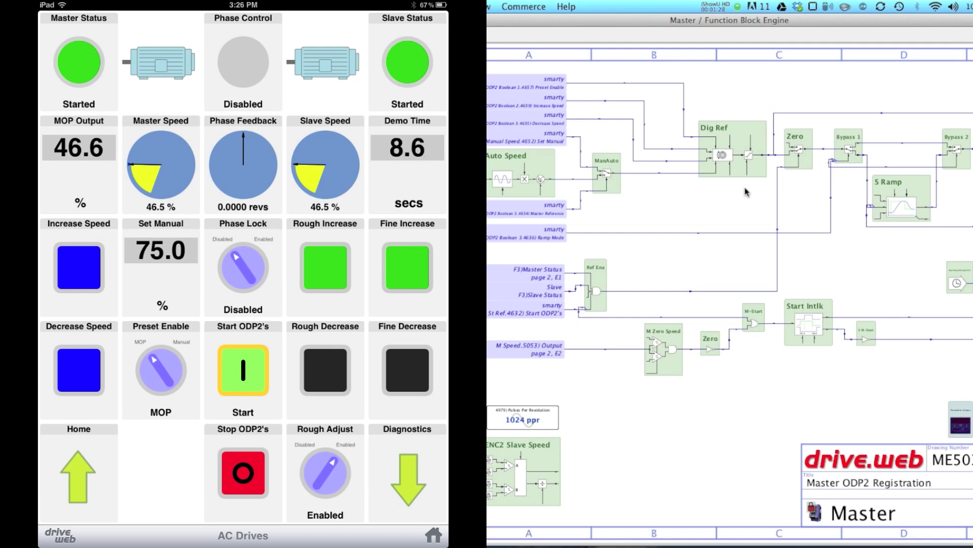
{"action": "left_click", "coordinate": [161, 370]}
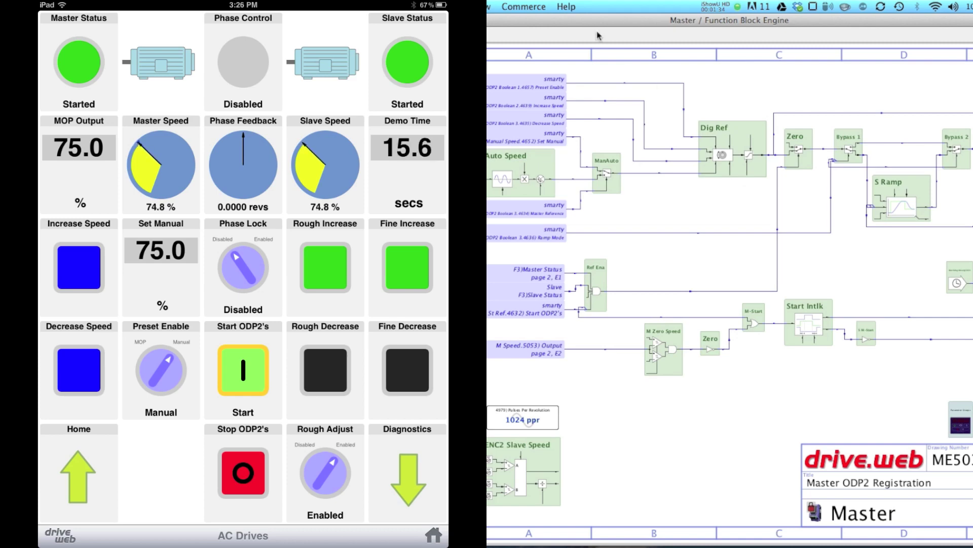
- Page through the Master function block engine diagrams and display the detailed diagram of the ENC Phase Lock block
{"action": "left_click", "coordinate": [204, 536]}
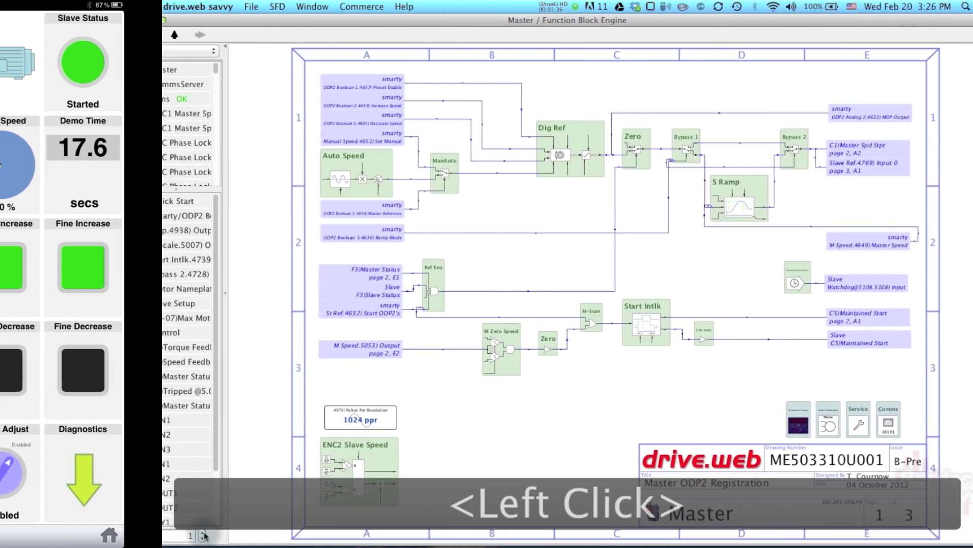
{"action": "left_click", "coordinate": [205, 536]}
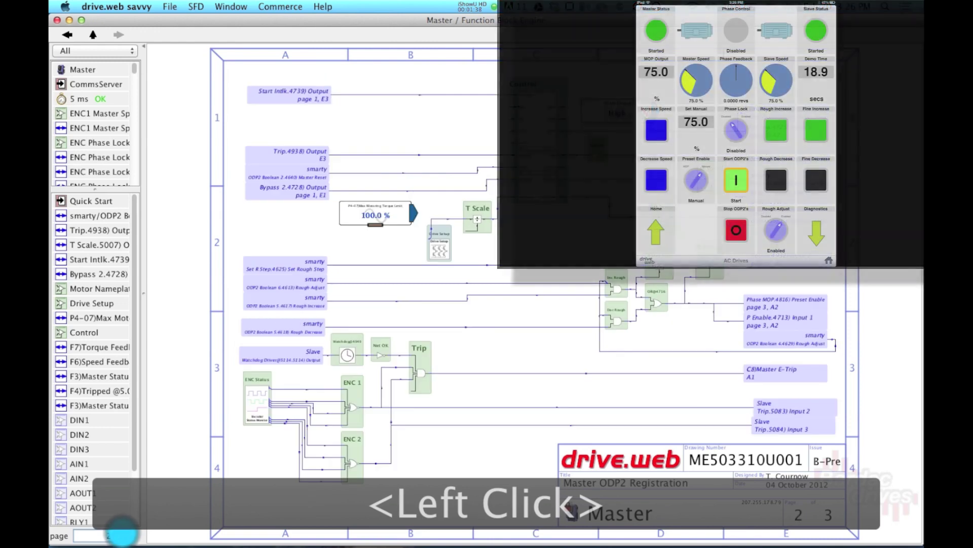
{"action": "left_click", "coordinate": [204, 536]}
{"action": "double_click", "coordinate": [354, 437]}
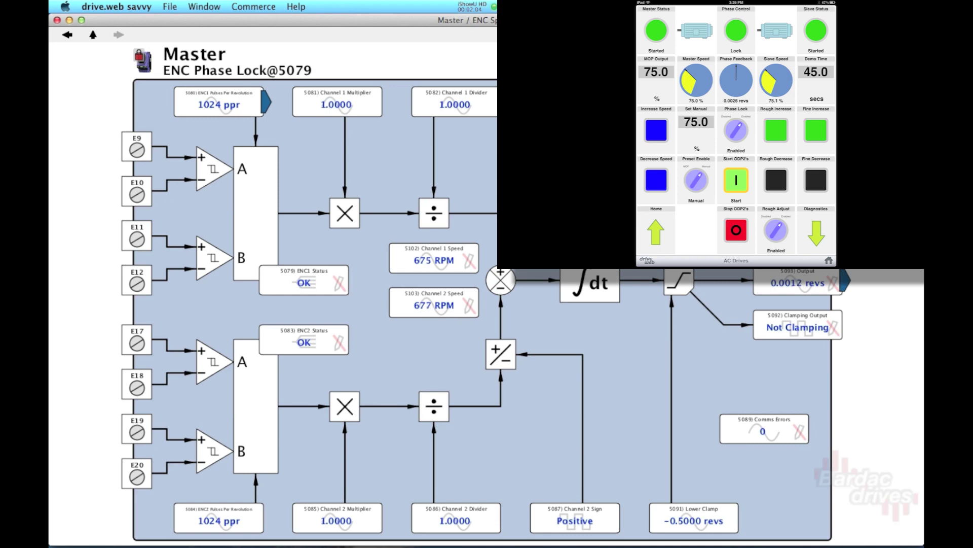
- Return to the Master function block engine, go to page 2, and display the detailed Control diagram
{"action": "left_click", "coordinate": [94, 35]}
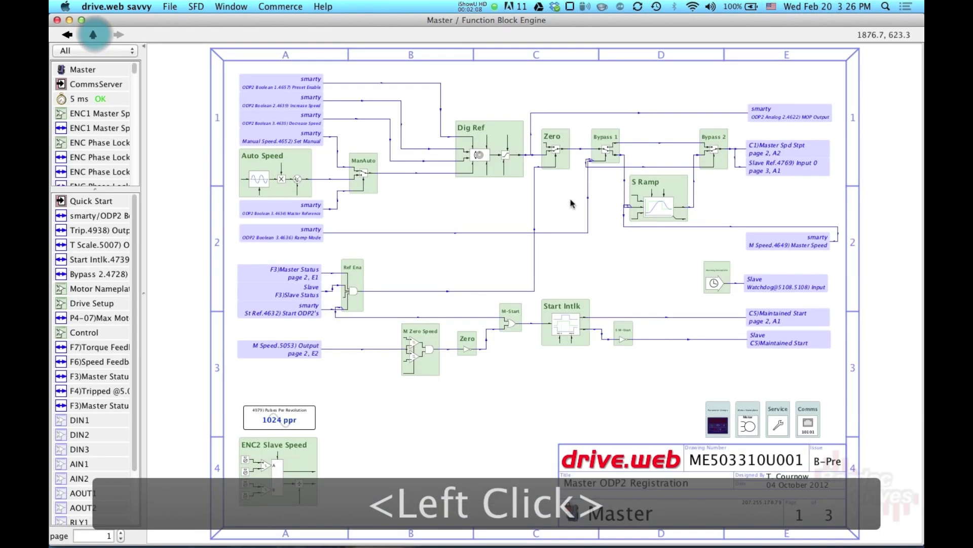
{"action": "left_click", "coordinate": [121, 537]}
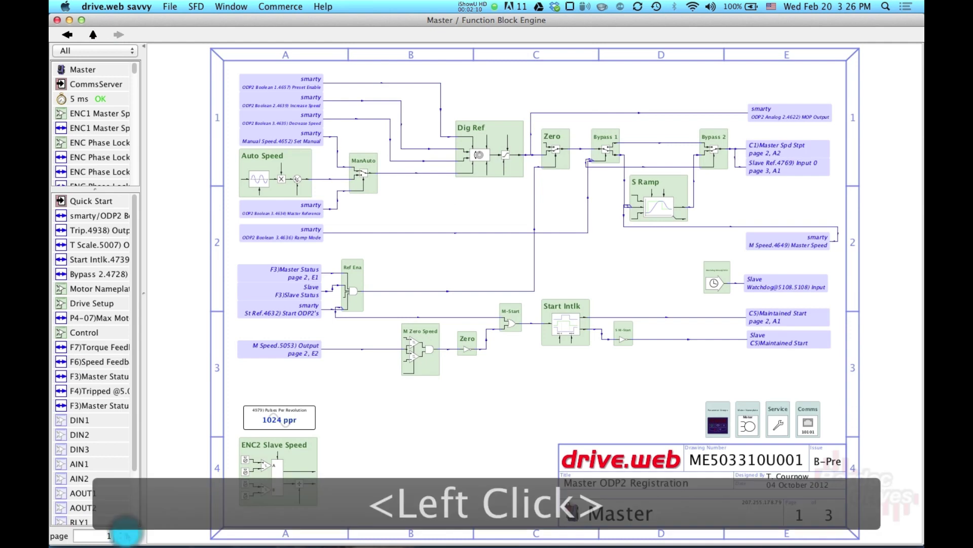
{"action": "left_click", "coordinate": [531, 169]}
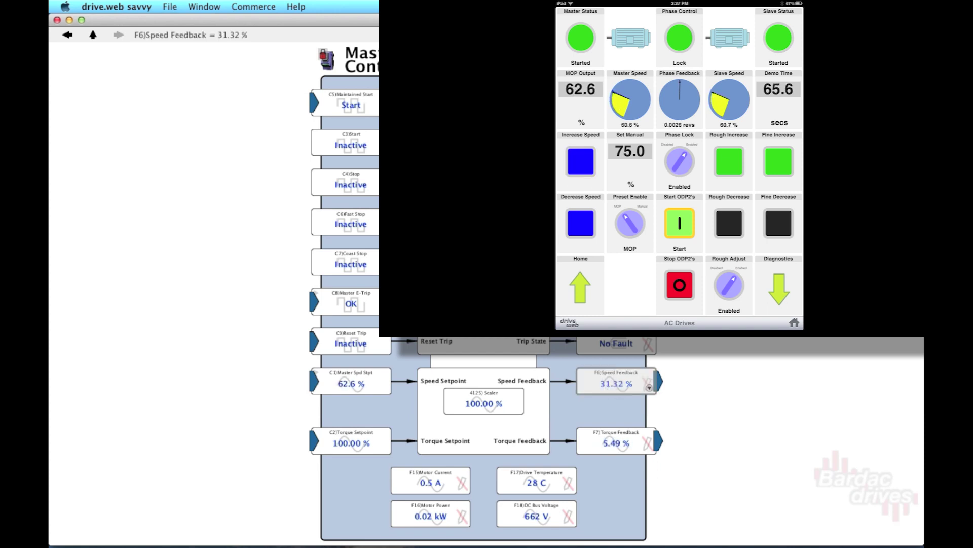
- Leave the Master diagrams, view the Slave device's detailed Control diagram, and return to the Slave function block engine
{"action": "left_click", "coordinate": [93, 35]}
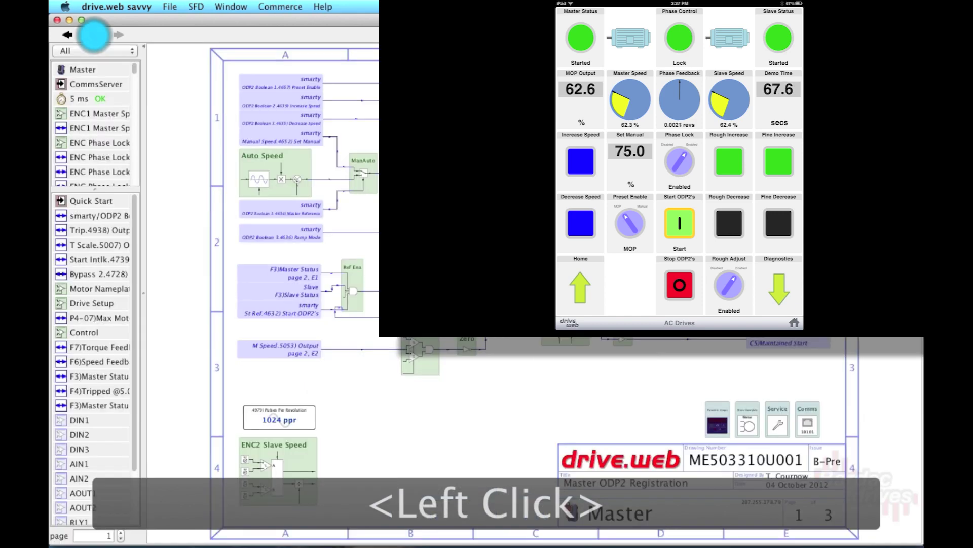
{"action": "left_click", "coordinate": [92, 34]}
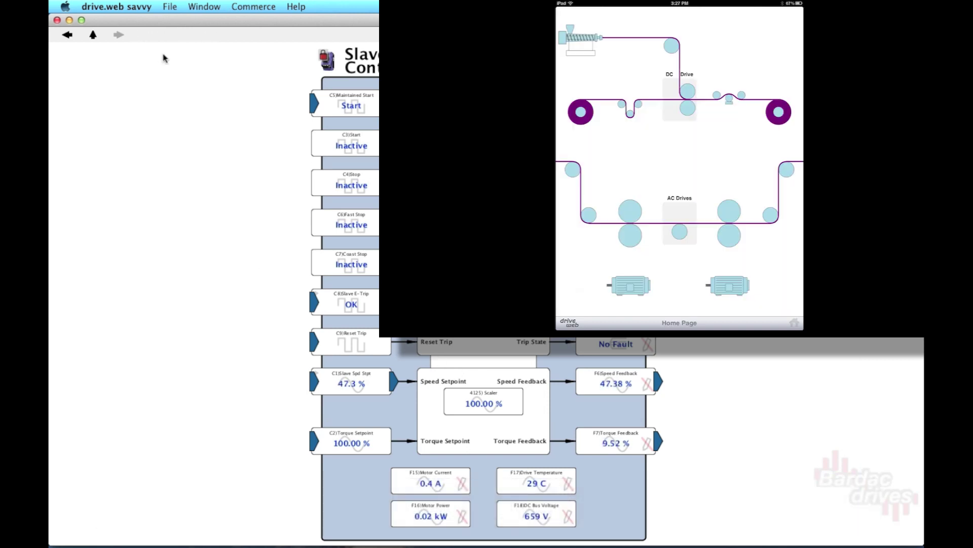
{"action": "left_click", "coordinate": [87, 33]}
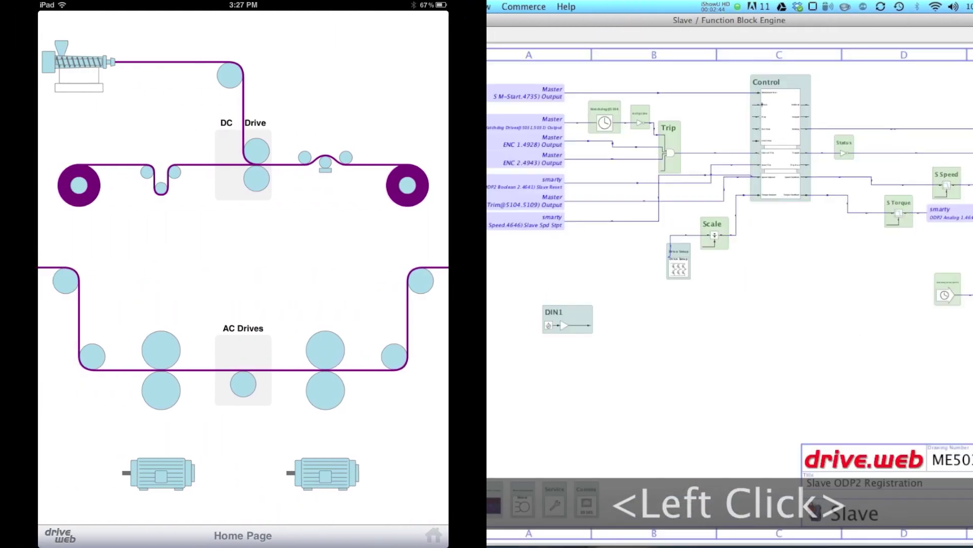
- Open the speedy-sp function block engine, examine the detailed Contactor Control diagram, and return to the engine page
{"action": "left_click", "coordinate": [735, 351]}
{"action": "left_click", "coordinate": [735, 351]}
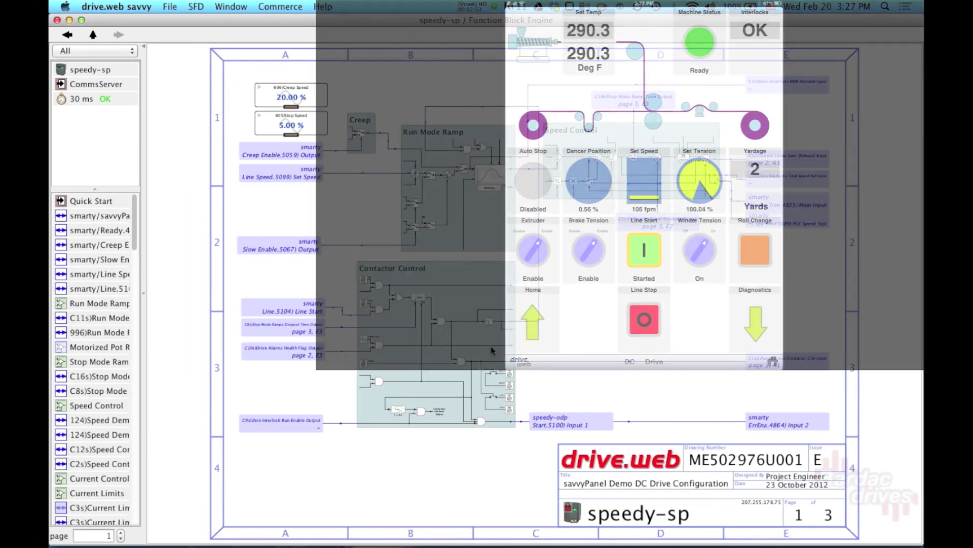
{"action": "left_click", "coordinate": [492, 350]}
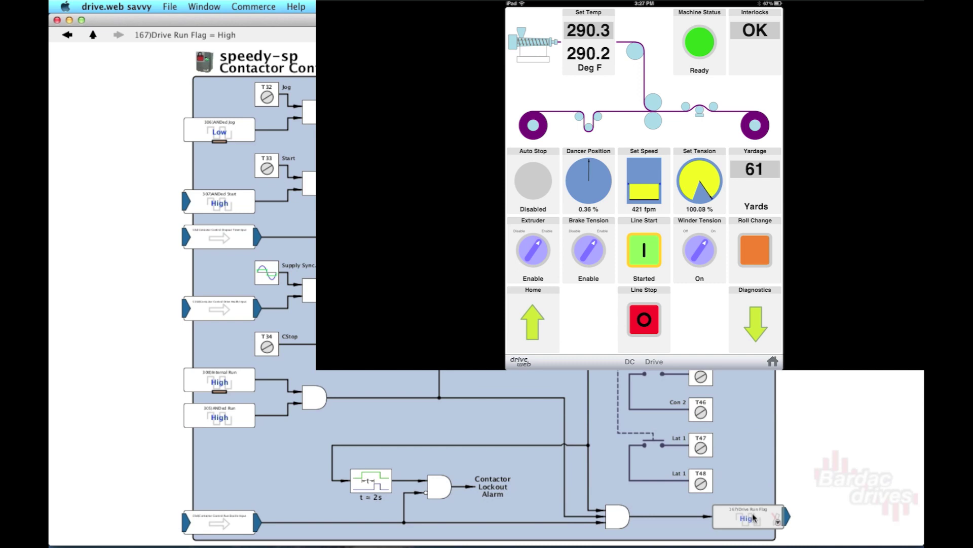
{"action": "left_click", "coordinate": [67, 34]}
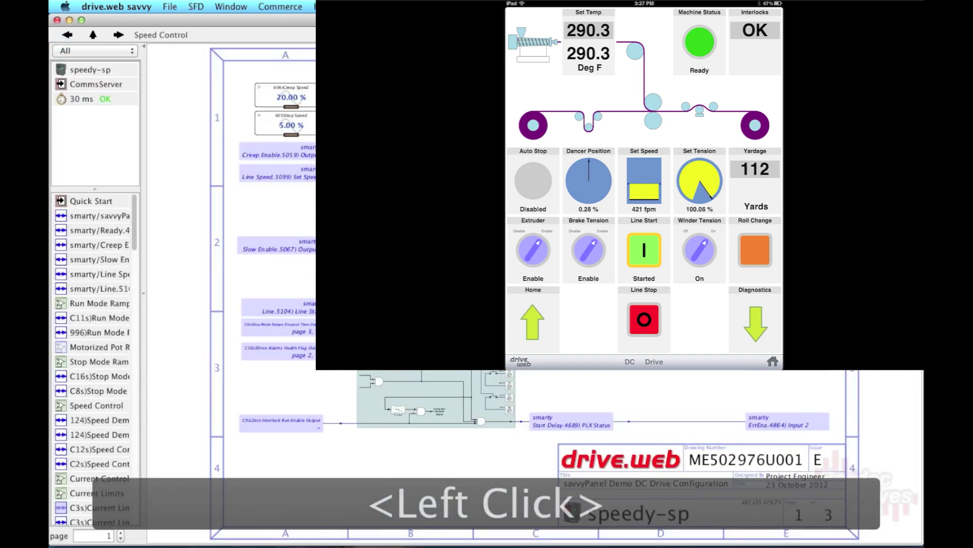
- Display speedy-sp's Speed Control diagram, stop the line from the savvyPanel DC Drive page, and return to the Device Directory
{"action": "left_click", "coordinate": [97, 405]}
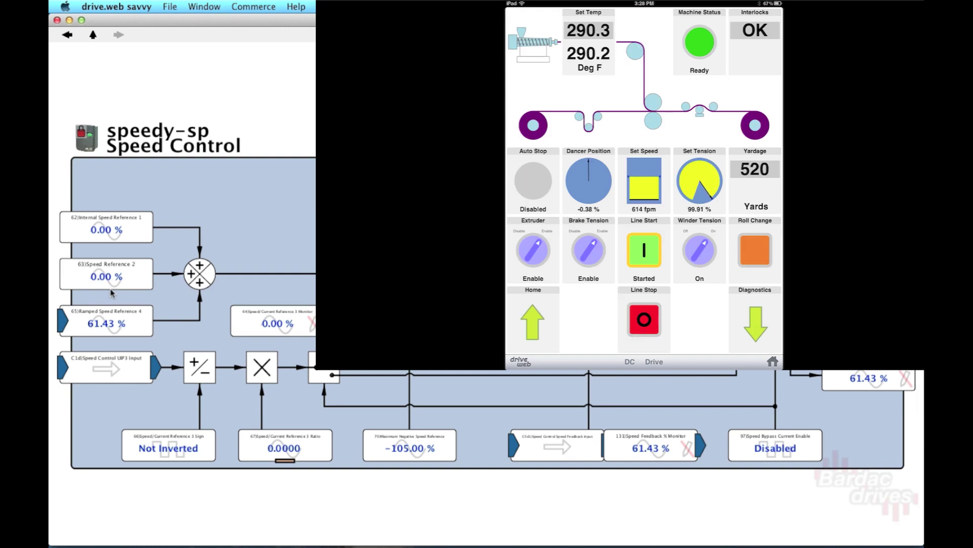
{"action": "left_click", "coordinate": [647, 325]}
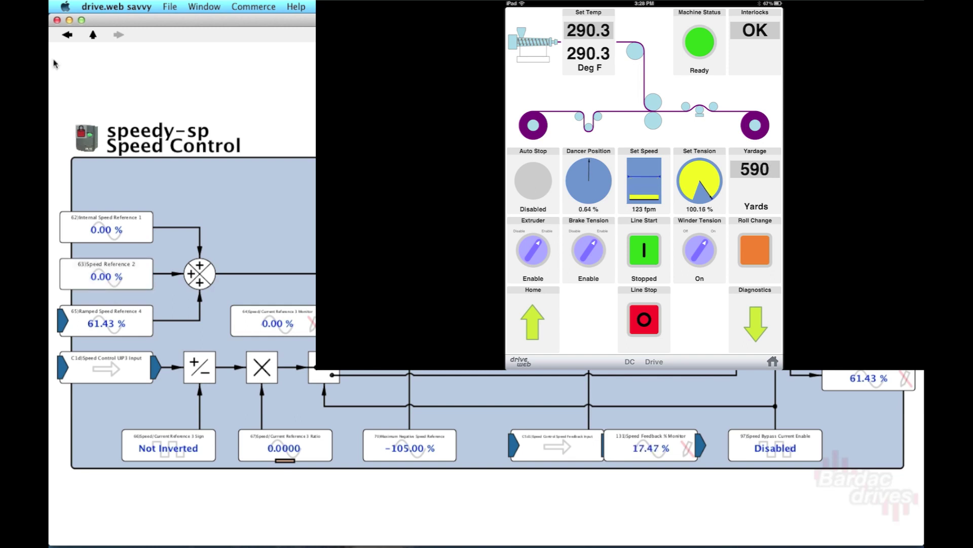
{"action": "left_click", "coordinate": [93, 38]}
{"action": "left_click", "coordinate": [93, 37]}
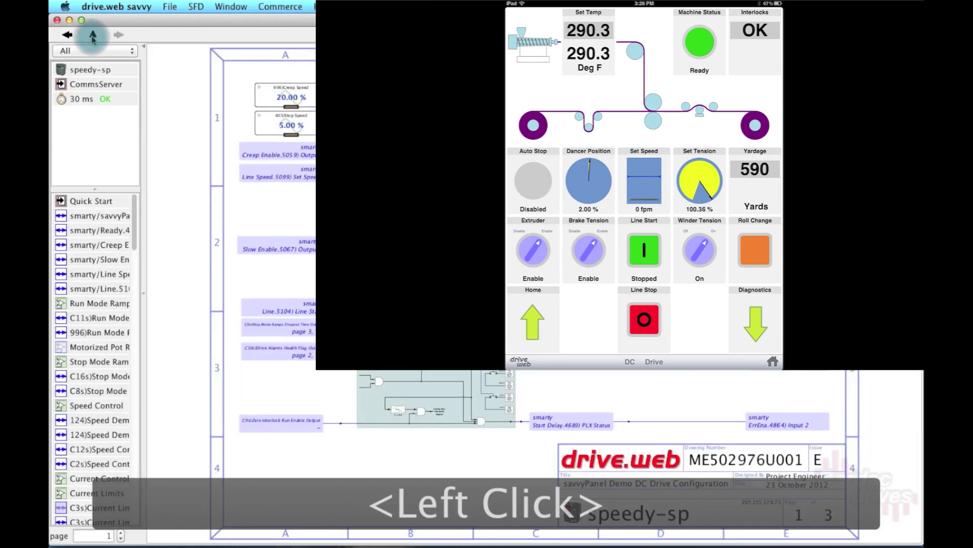
{"action": "left_click", "coordinate": [93, 37]}
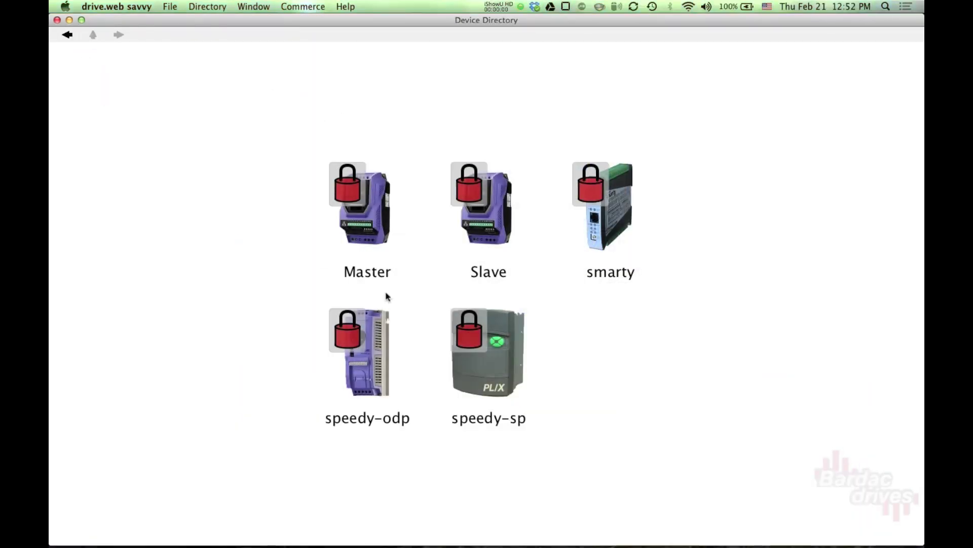
- Open the getting-started help for savvy signal flow diagrams, read through its instructions, and return to drive.web savvy
{"action": "left_click", "coordinate": [345, 7]}
{"action": "left_click", "coordinate": [355, 45]}
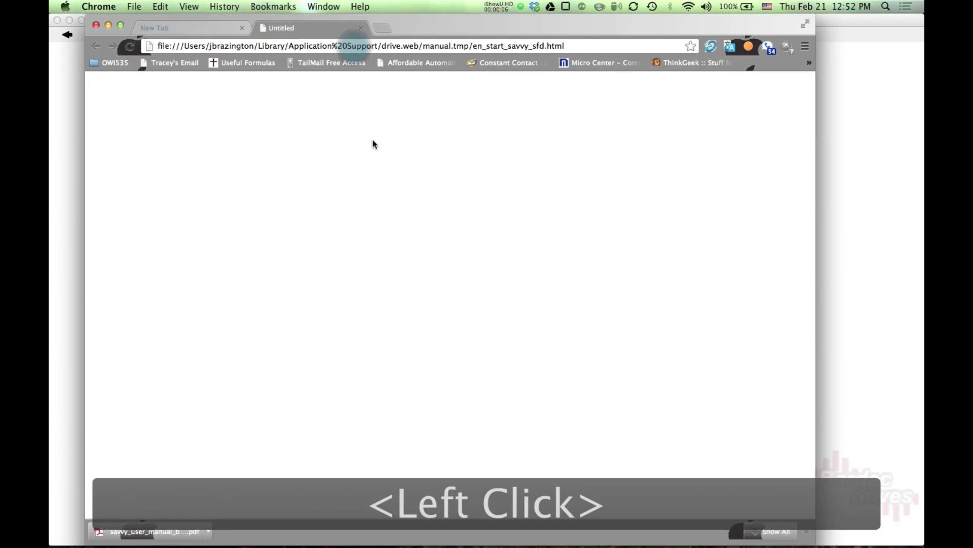
{"action": "scroll", "coordinate": [373, 144], "scroll_direction": "down", "scroll_amount": 5}
{"action": "scroll", "coordinate": [373, 143], "scroll_direction": "down", "scroll_amount": 15}
{"action": "scroll", "coordinate": [373, 140], "scroll_direction": "down", "scroll_amount": 1}
{"action": "scroll", "coordinate": [373, 140], "scroll_direction": "down", "scroll_amount": 10}
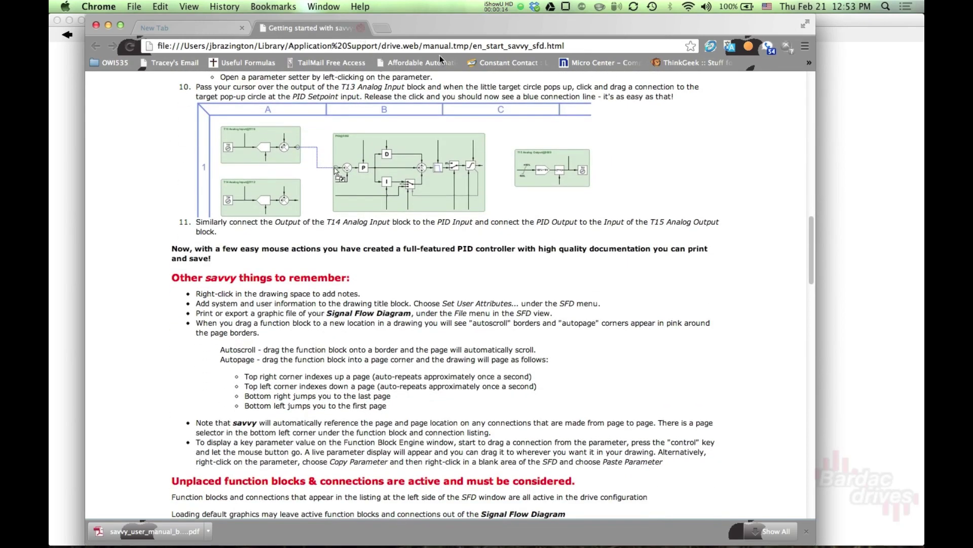
{"action": "left_click", "coordinate": [849, 144]}
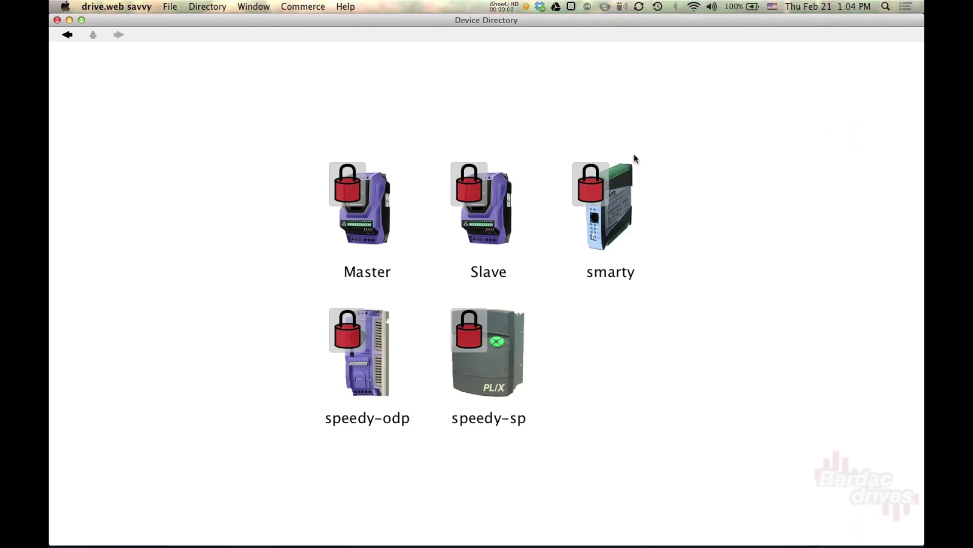
- Open the smarty device's function block engine and go to page 3 of its diagrams
{"action": "left_click", "coordinate": [619, 192]}
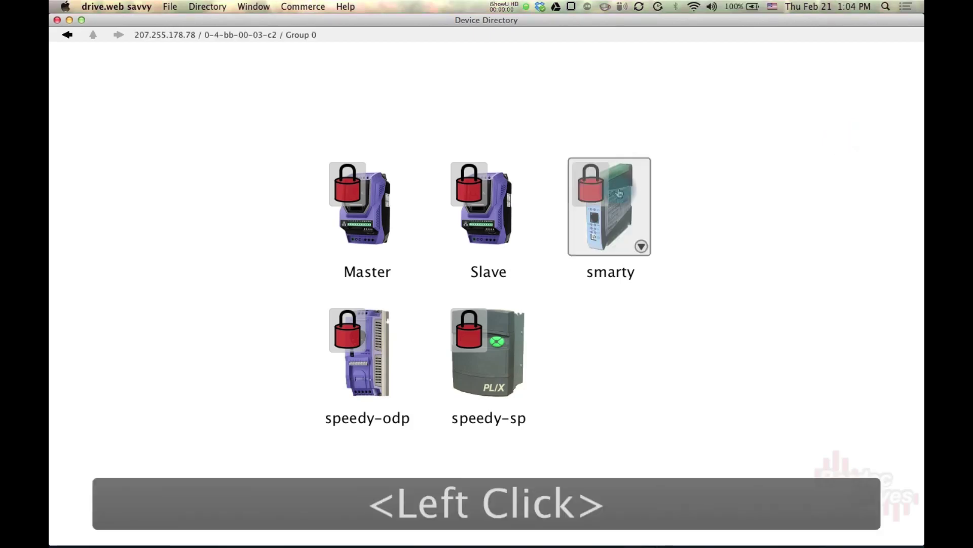
{"action": "left_click", "coordinate": [619, 193]}
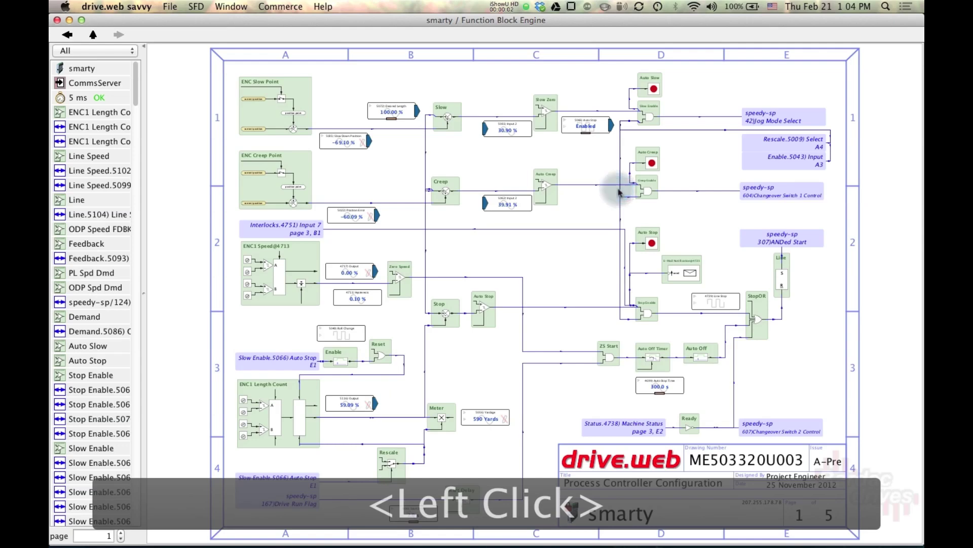
{"action": "key", "text": "Page_Down"}
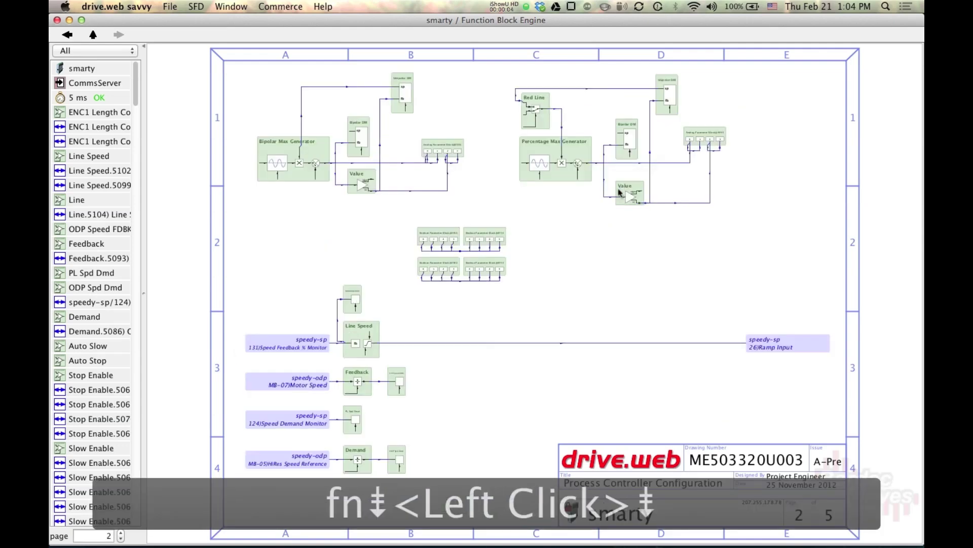
{"action": "key", "text": "Page_Down"}
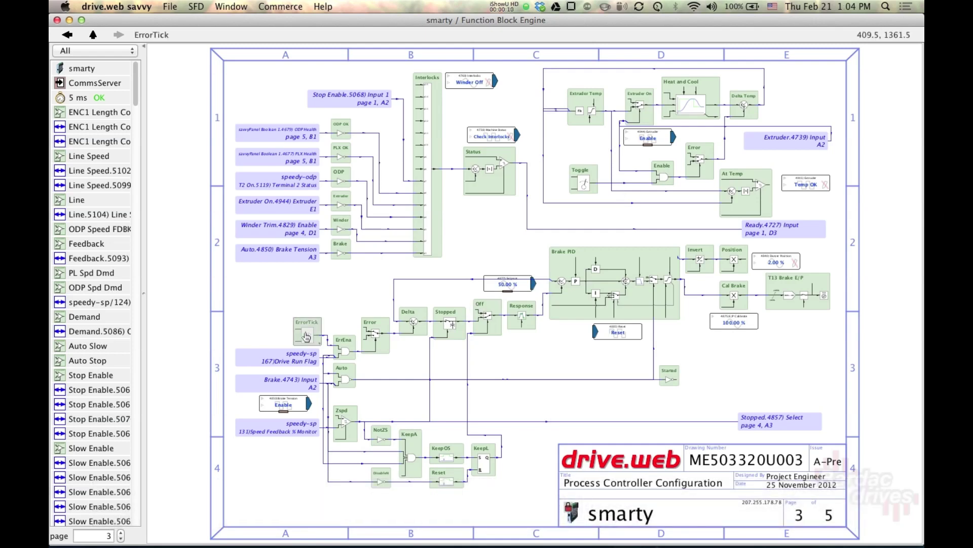
- Open the ErrorTick block on page 3 and add its Output parameter to the dock
{"action": "left_click", "coordinate": [306, 336]}
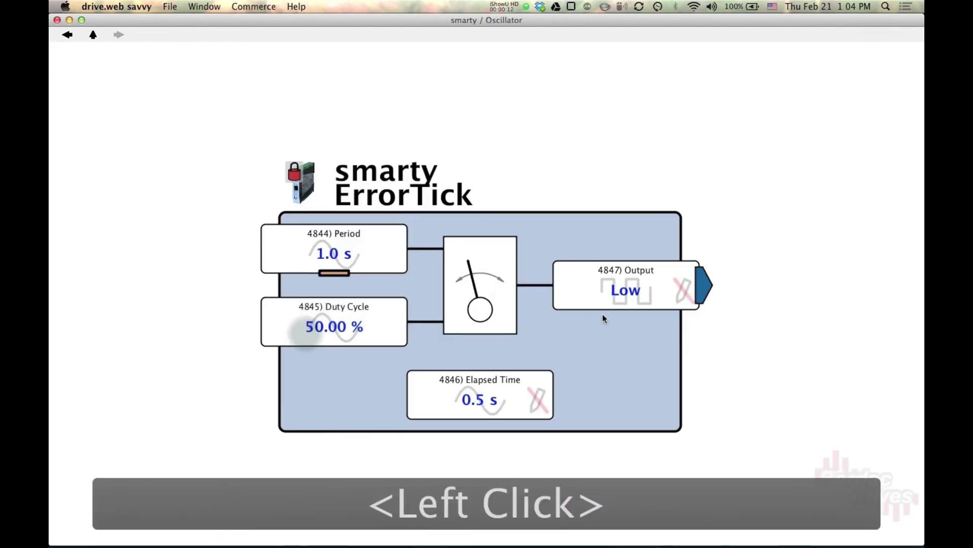
{"action": "right_click", "coordinate": [619, 279]}
{"action": "left_click", "coordinate": [632, 307]}
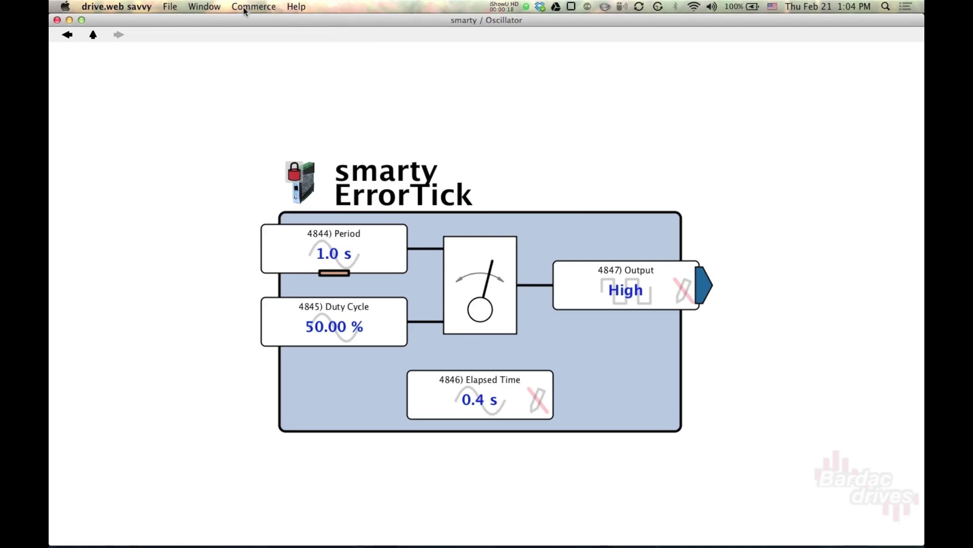
- Bring the dock.dvg window to the front, move it slightly upward, and access the Dock commands
{"action": "left_click", "coordinate": [217, 7]}
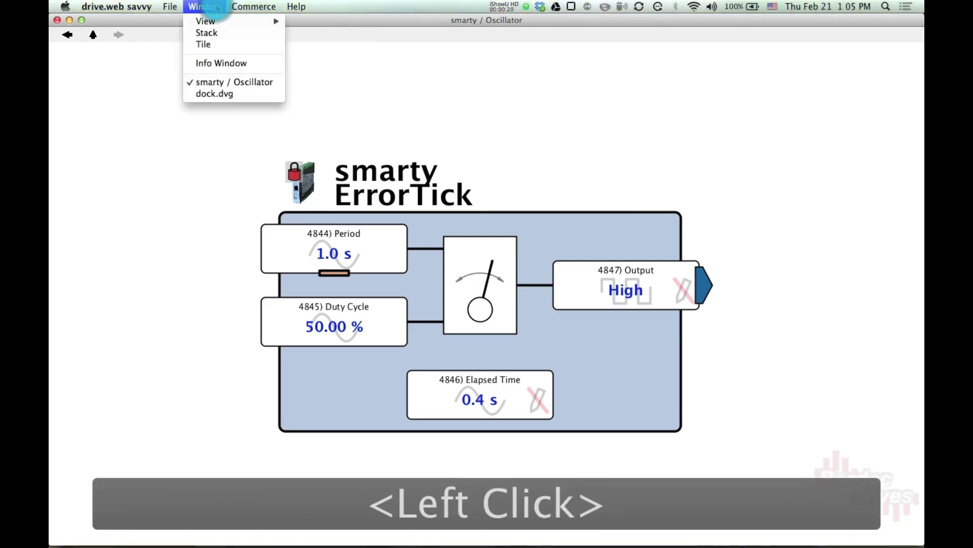
{"action": "left_click", "coordinate": [229, 95]}
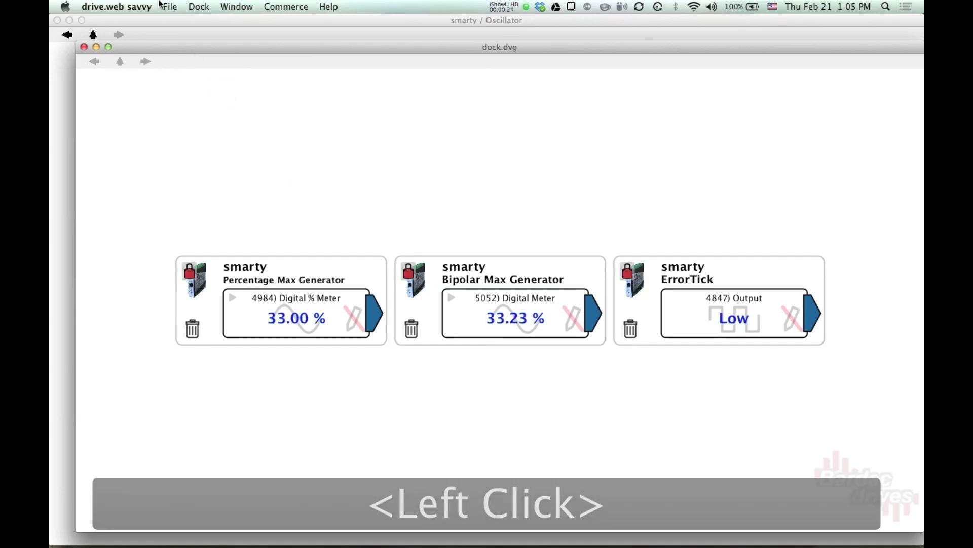
{"action": "left_click_drag", "start_coordinate": [194, 44], "coordinate": [190, 24]}
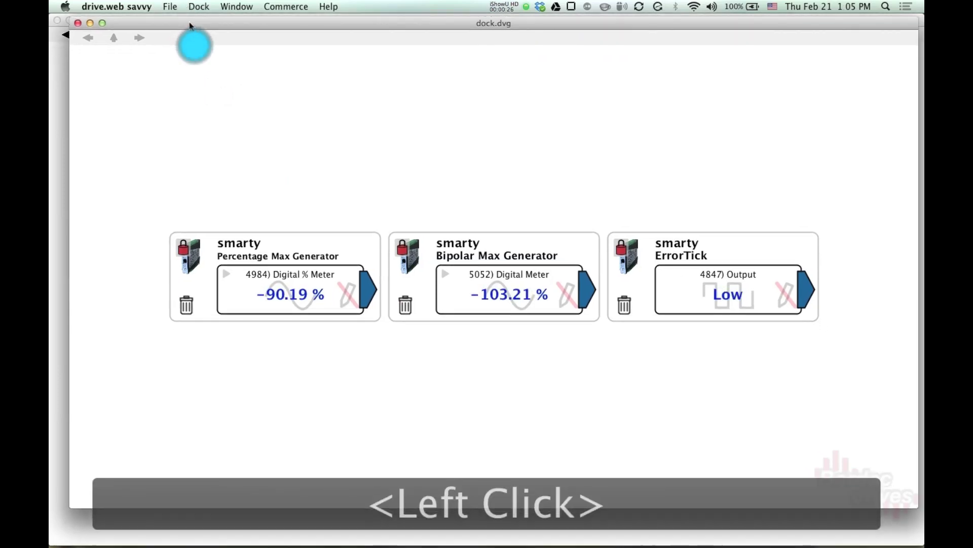
{"action": "left_click", "coordinate": [196, 6]}
{"action": "left_click", "coordinate": [199, 20]}
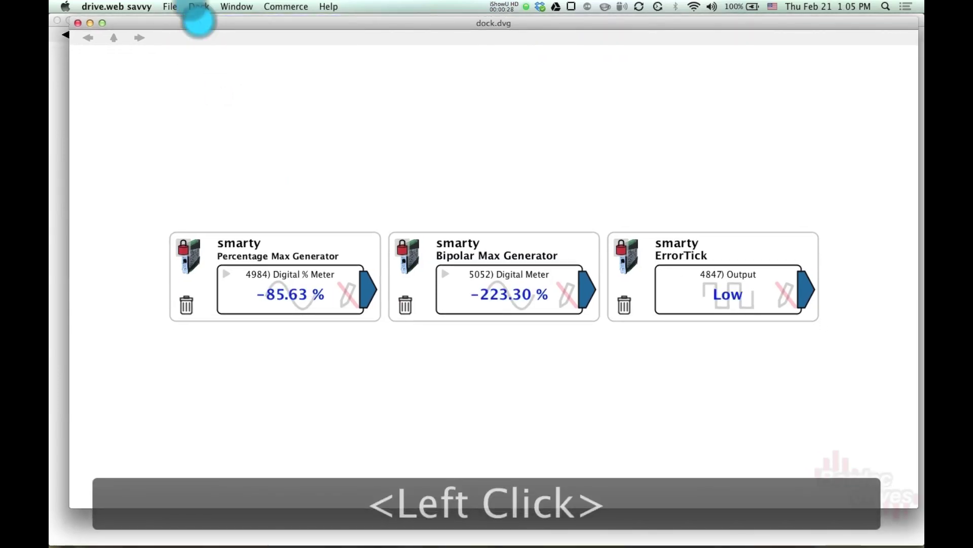